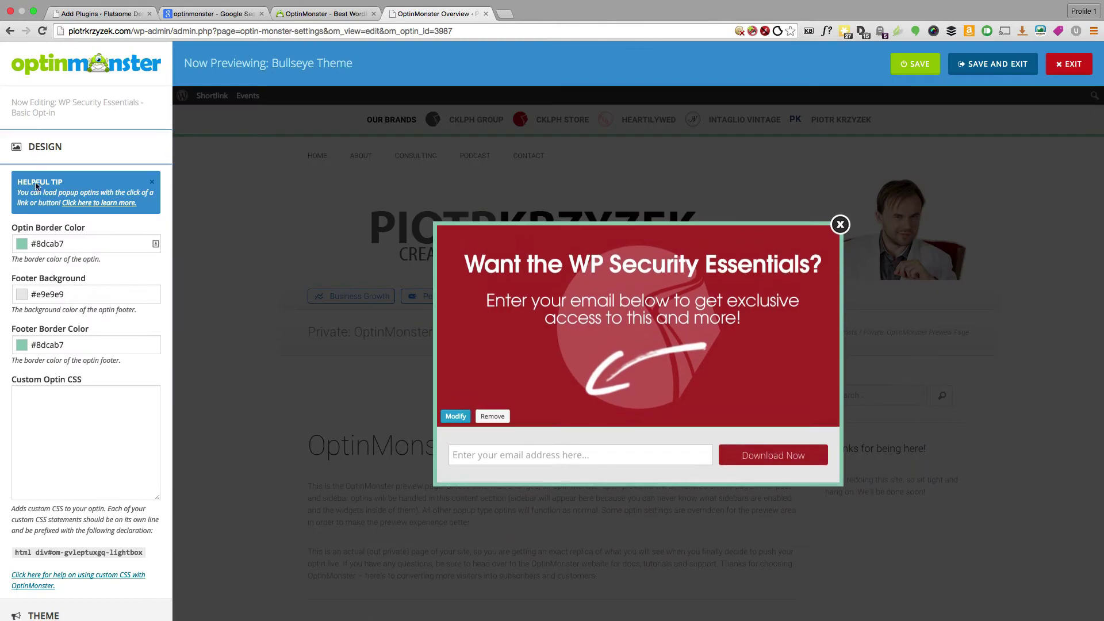
Step: Expand the optin's Configuration section in the editor sidebar
scroll(106, 223, down, 3)
click(72, 492)
scroll(77, 450, down, 5)
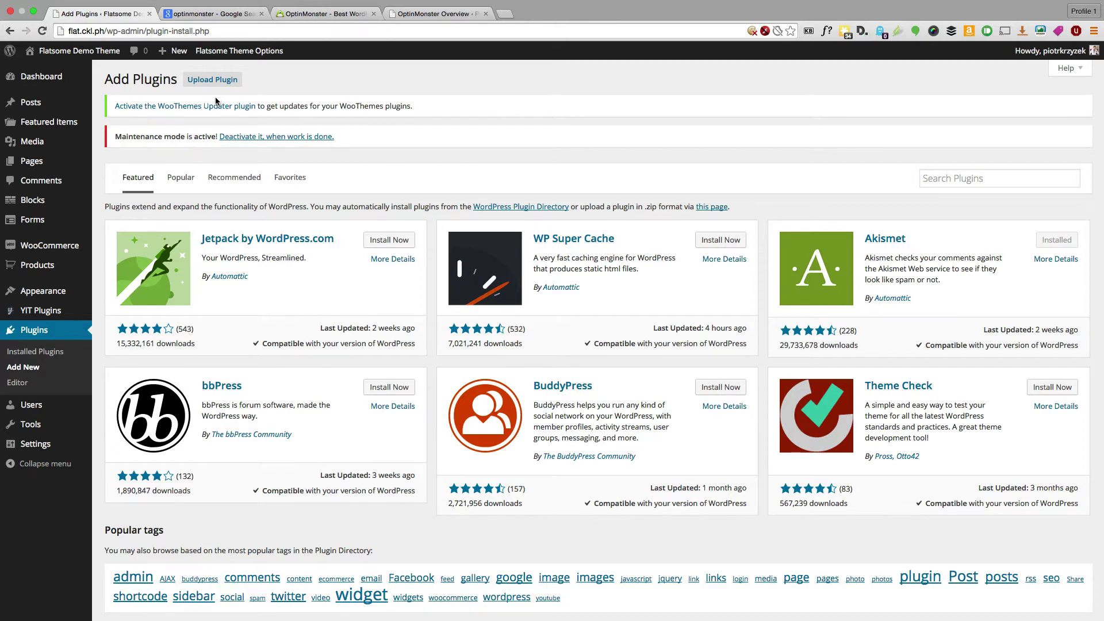
Step: Upload and install optin-monster.zip, activate it, and open the OptinMonster settings page
click(215, 81)
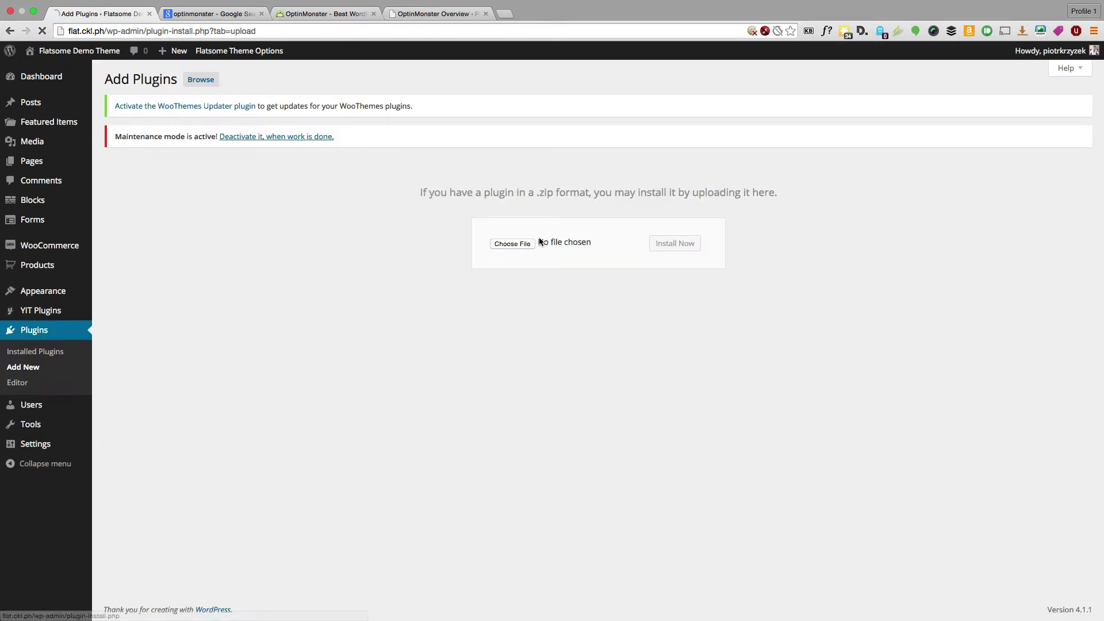
click(512, 242)
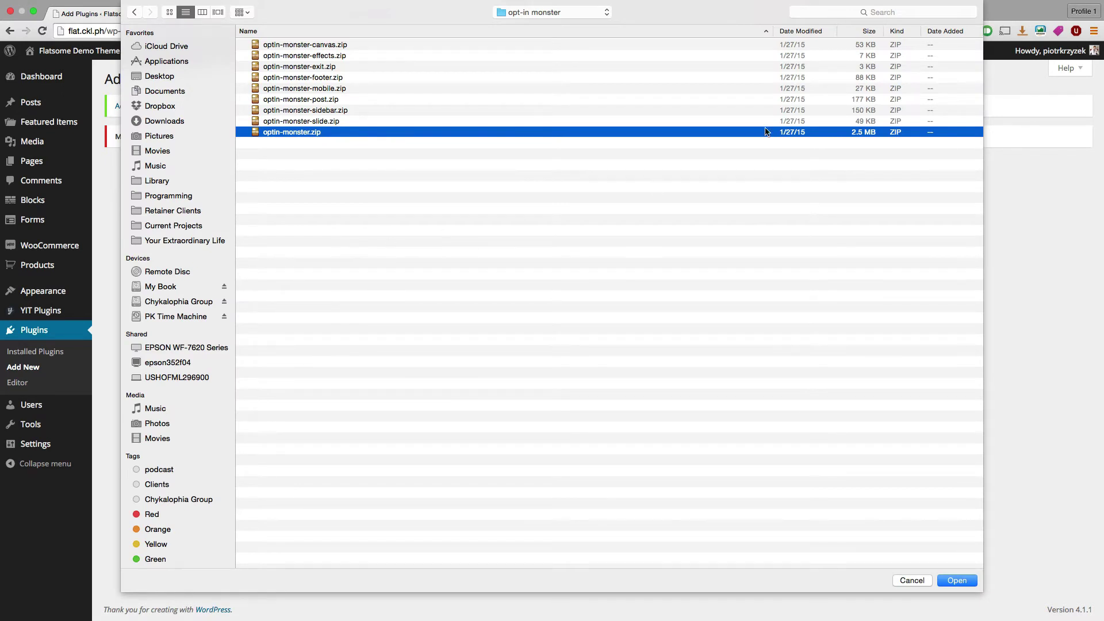
click(957, 581)
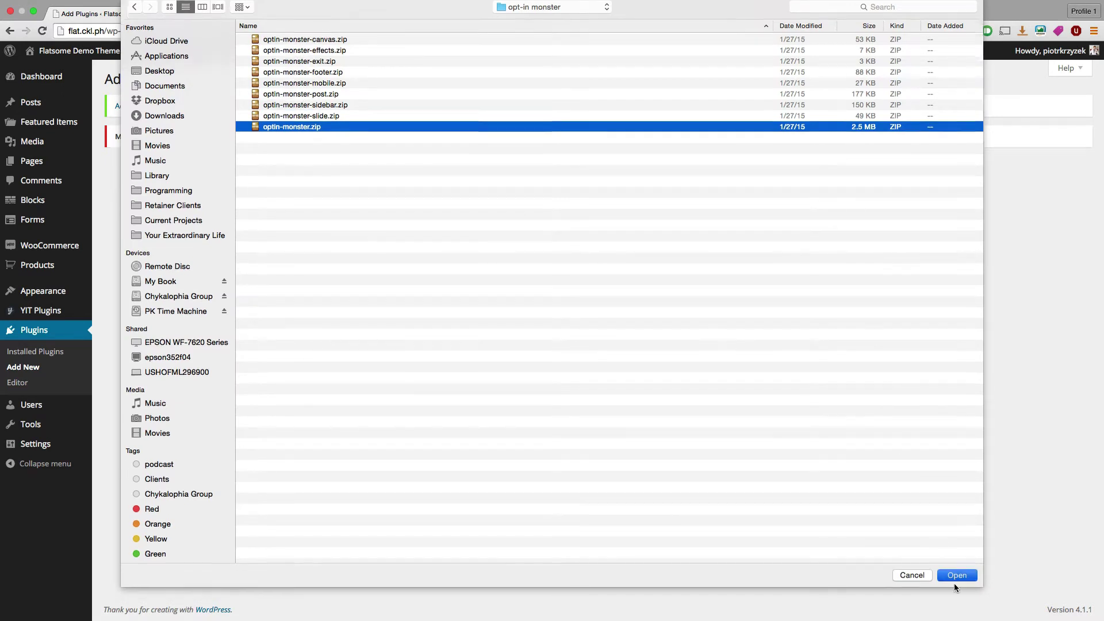
click(667, 247)
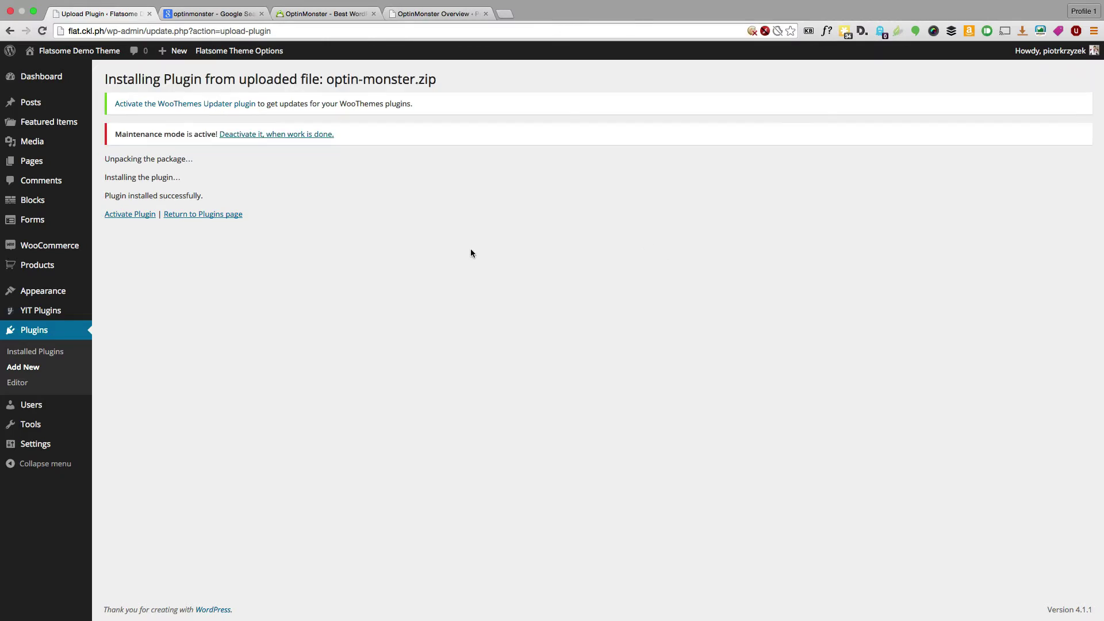
click(142, 214)
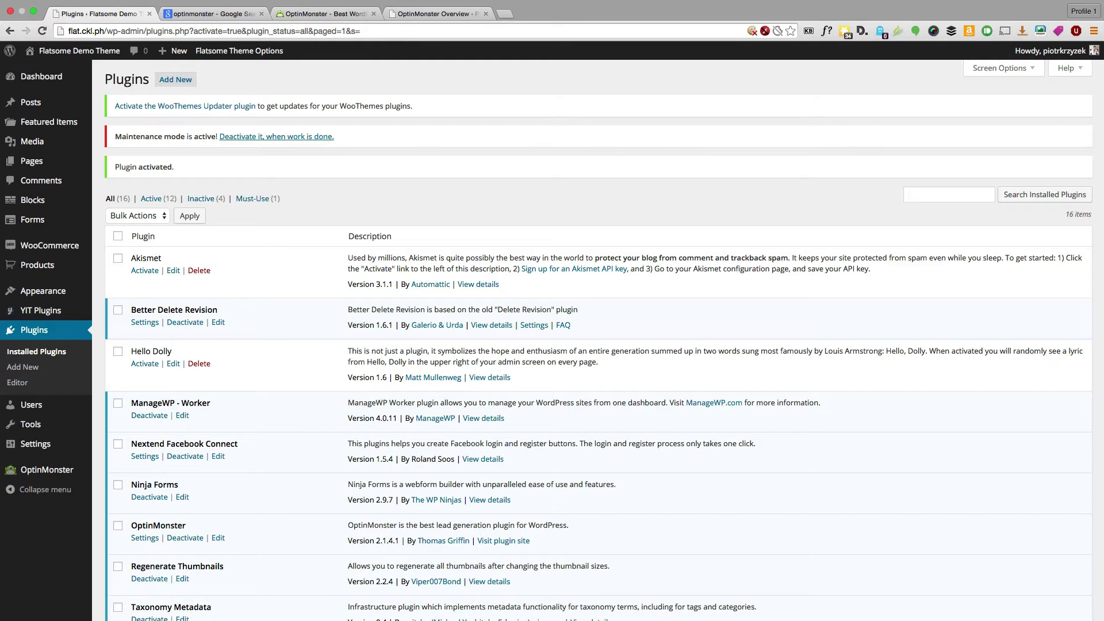
click(55, 477)
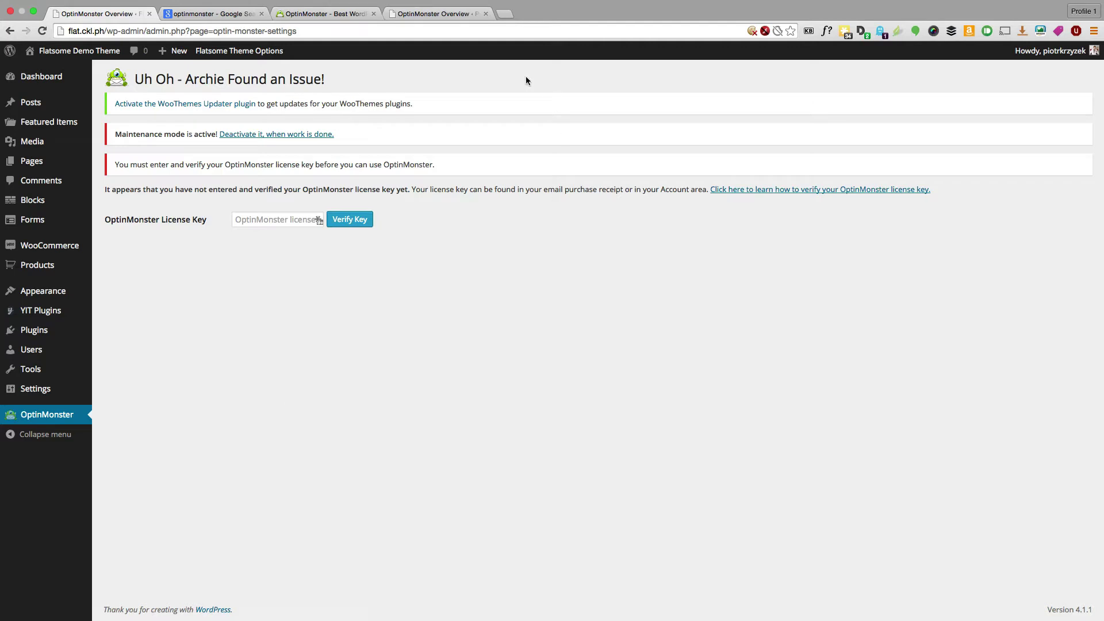
Step: Paste the license key into the License Key field and verify it
click(281, 221)
key(super+v)
click(337, 220)
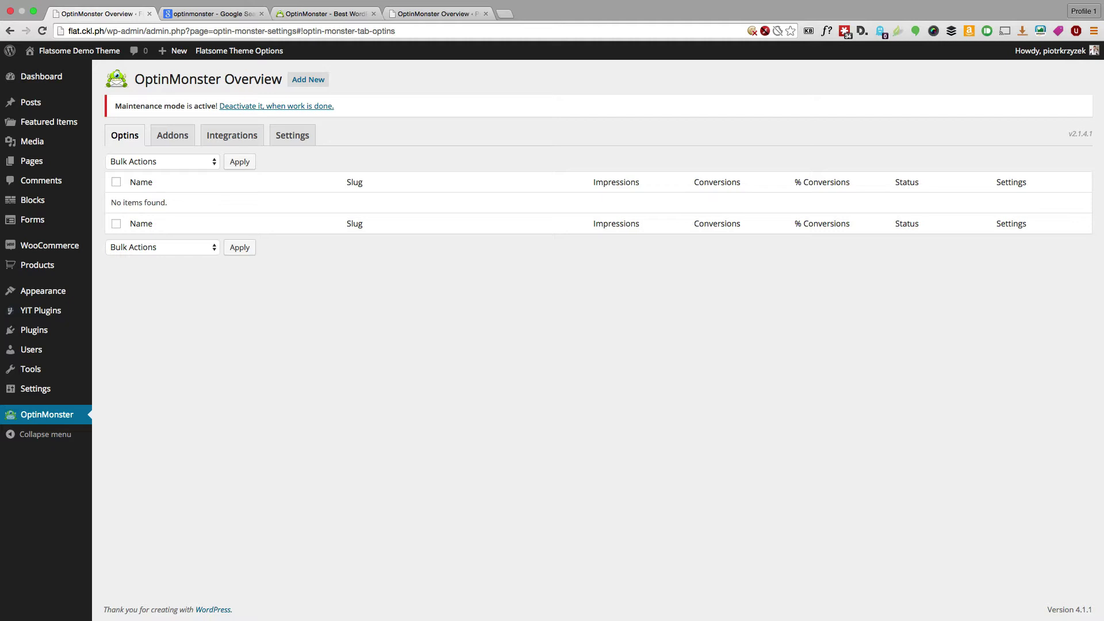
Step: Refresh the Addons list and attempt the Footer Bar install, which returns an error
click(164, 145)
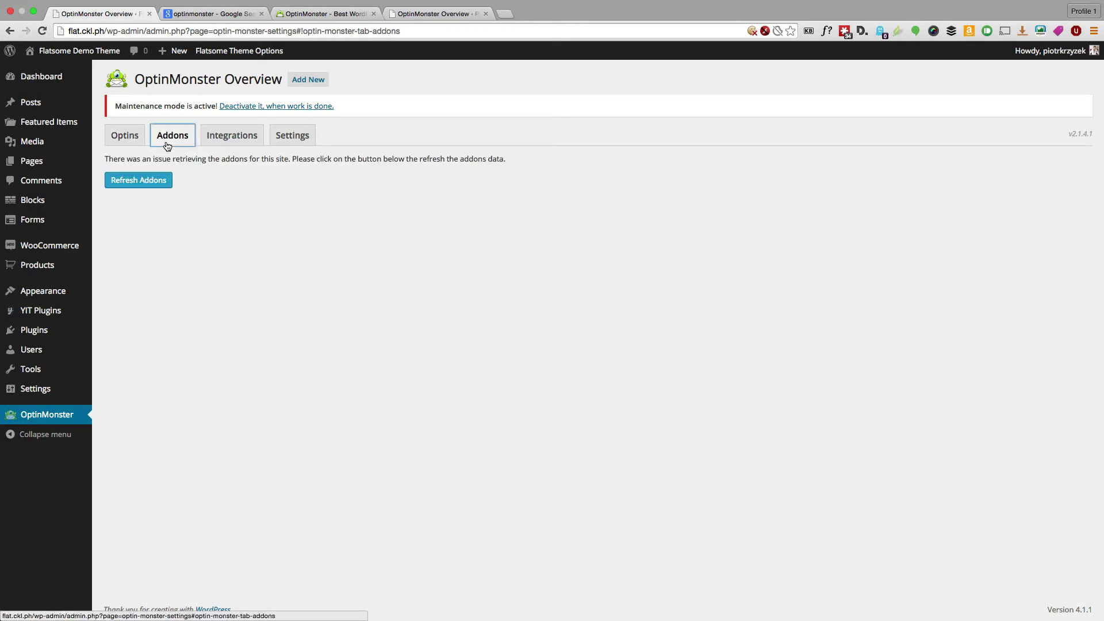
click(152, 180)
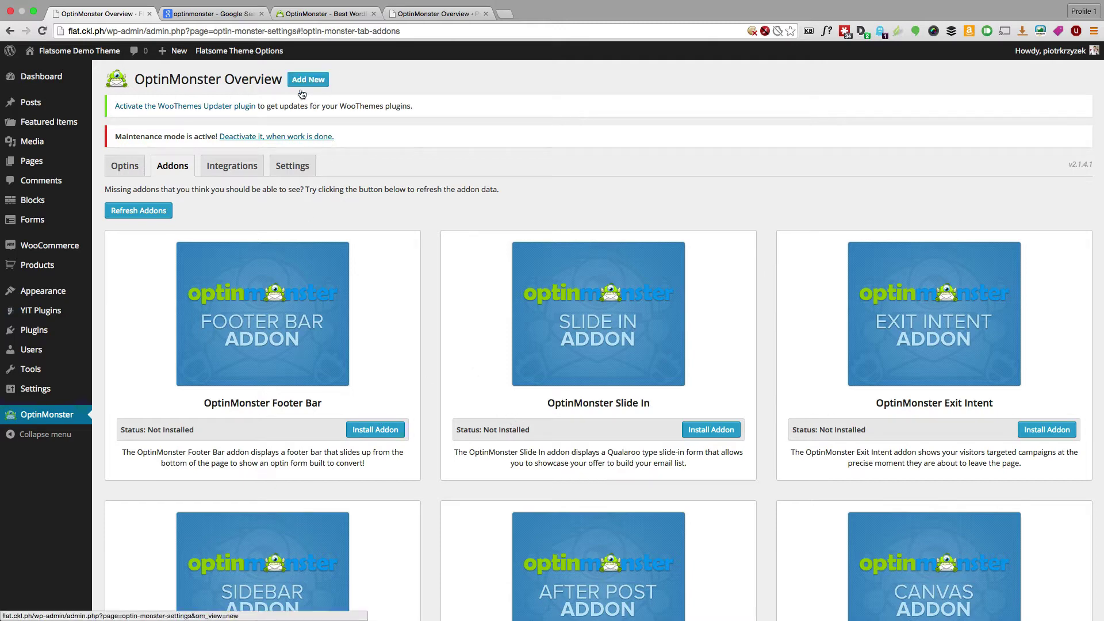
mouse_move(58, 330)
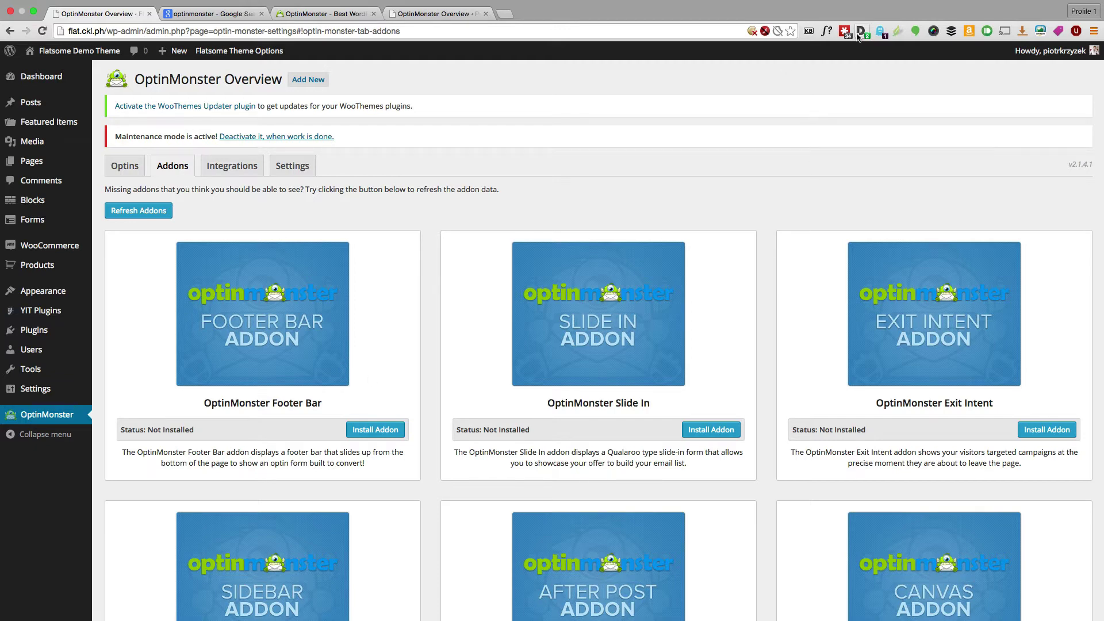
click(378, 436)
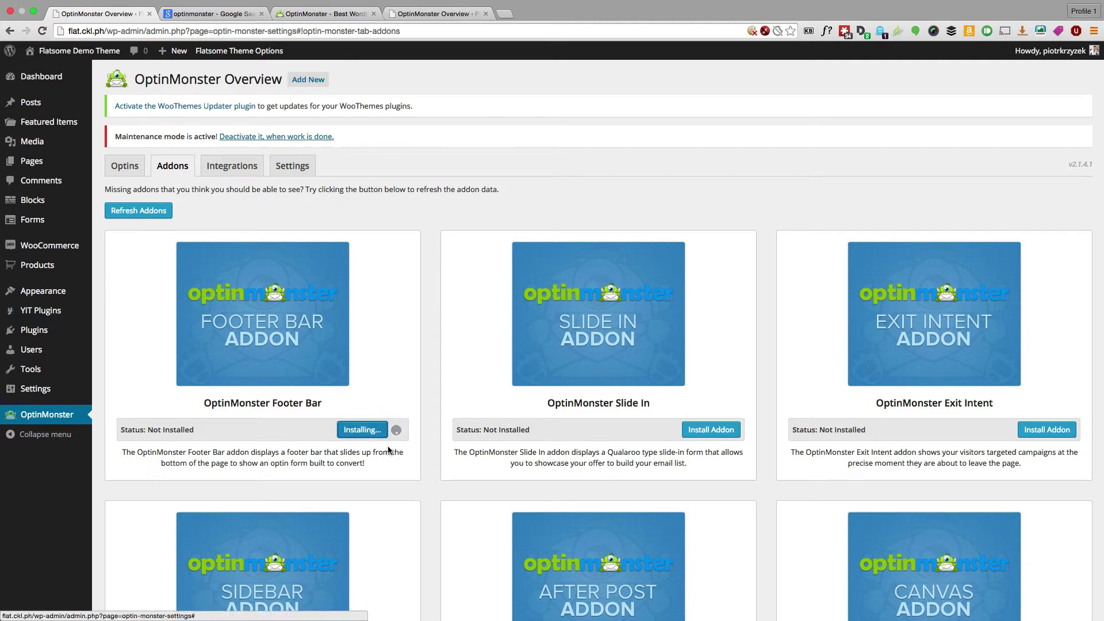
drag(402, 459, 120, 454)
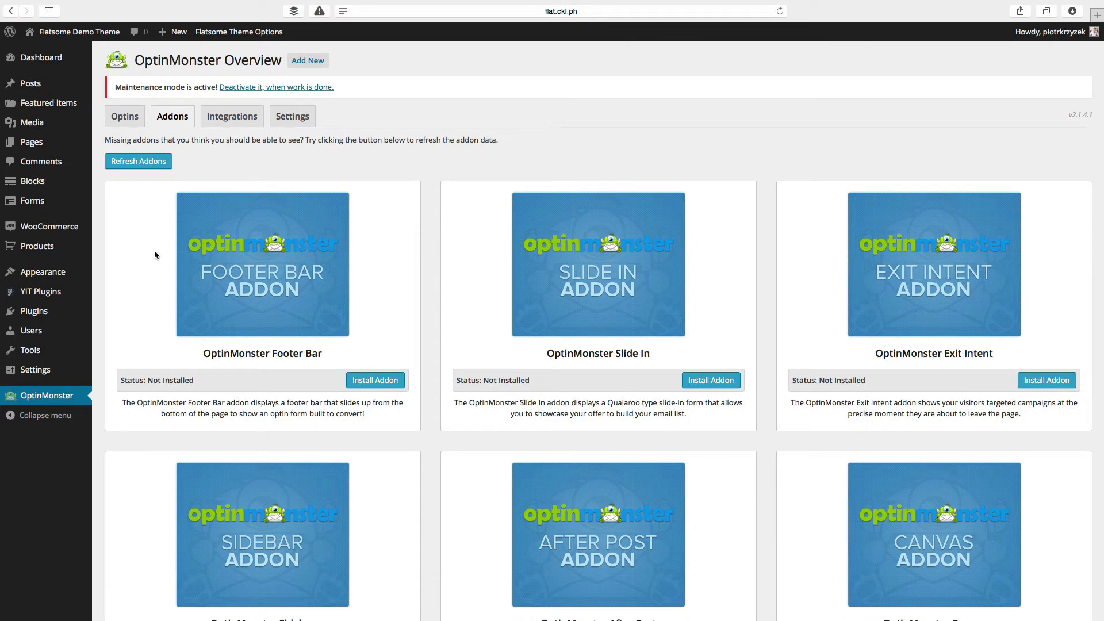
Step: Install the Footer Bar, Slide In, Exit Intent, Canvas, After Post, Sidebar, Effects and Mobile addons
click(391, 381)
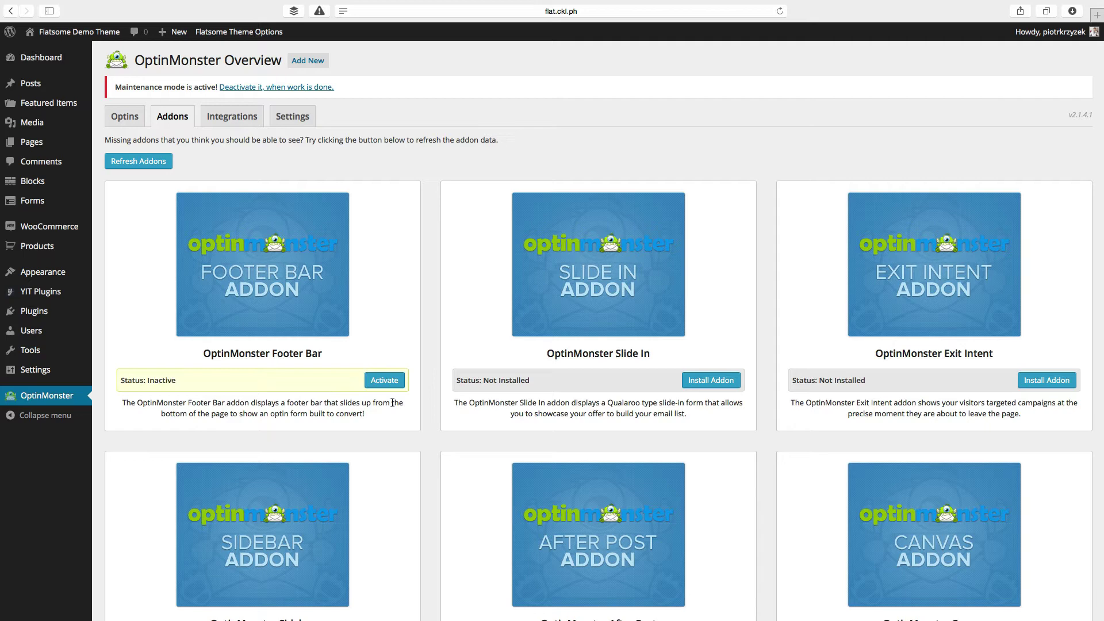
scroll(437, 375, down, 5)
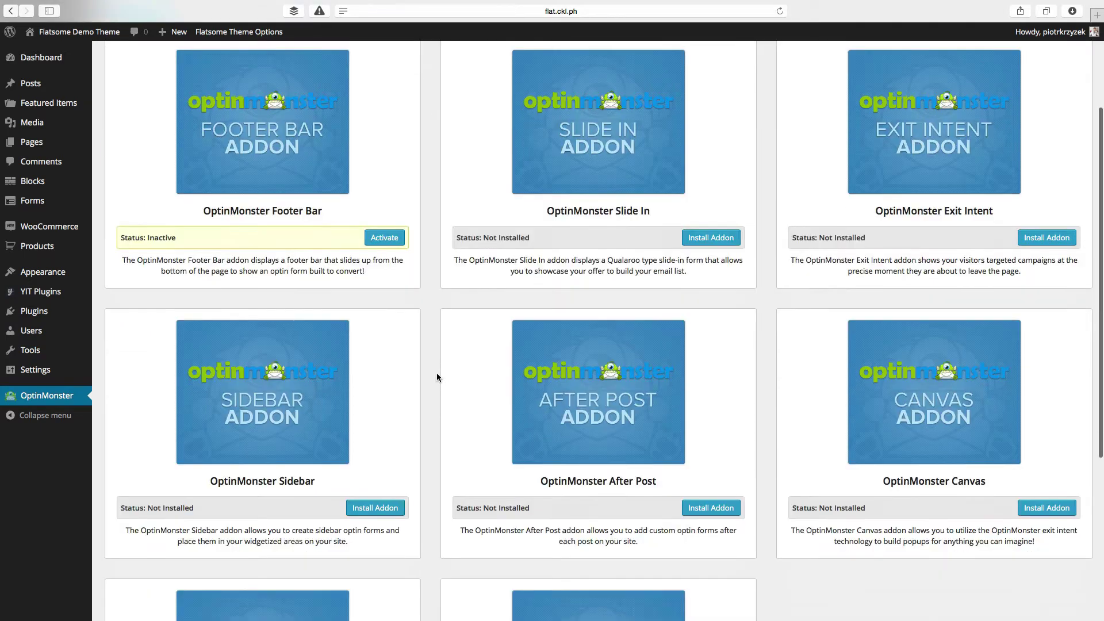
click(735, 239)
click(1044, 239)
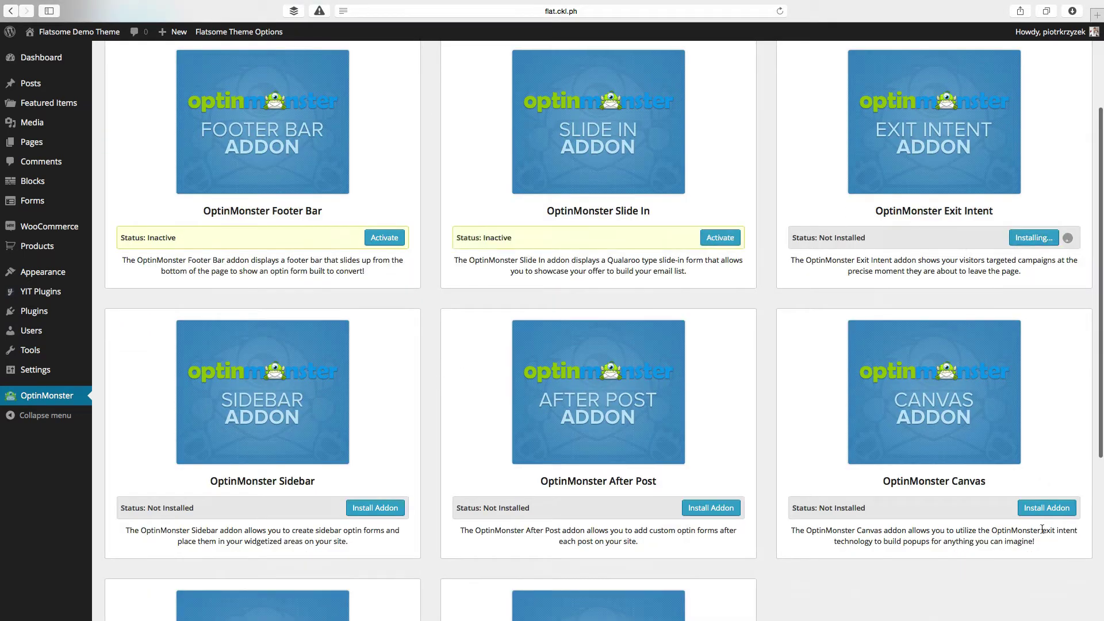
click(1043, 510)
click(711, 508)
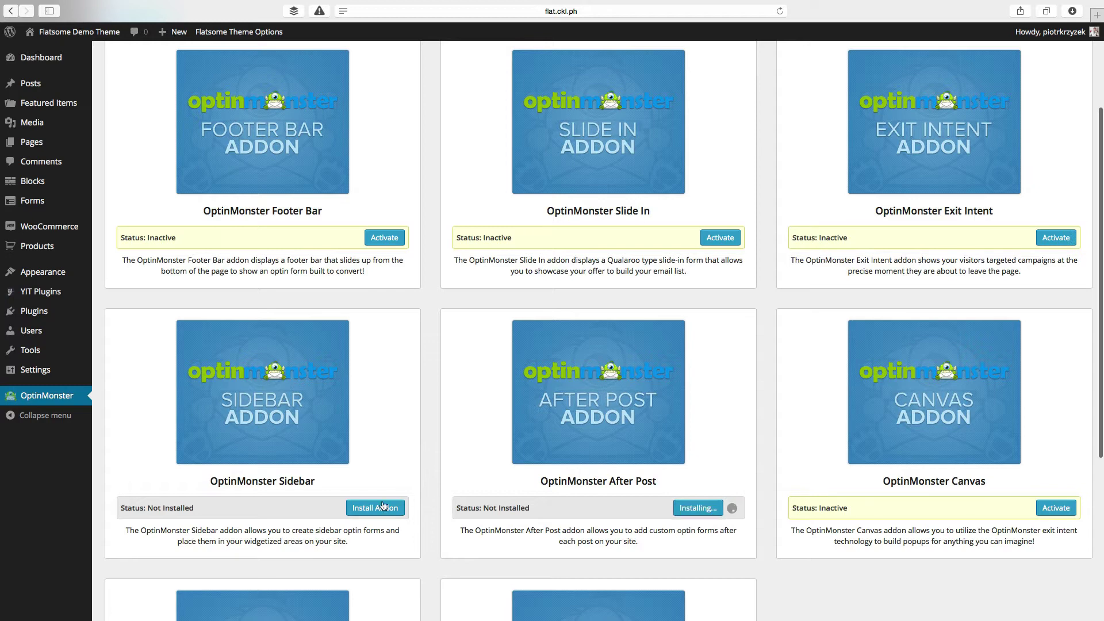
click(375, 508)
scroll(377, 512, down, 10)
click(377, 503)
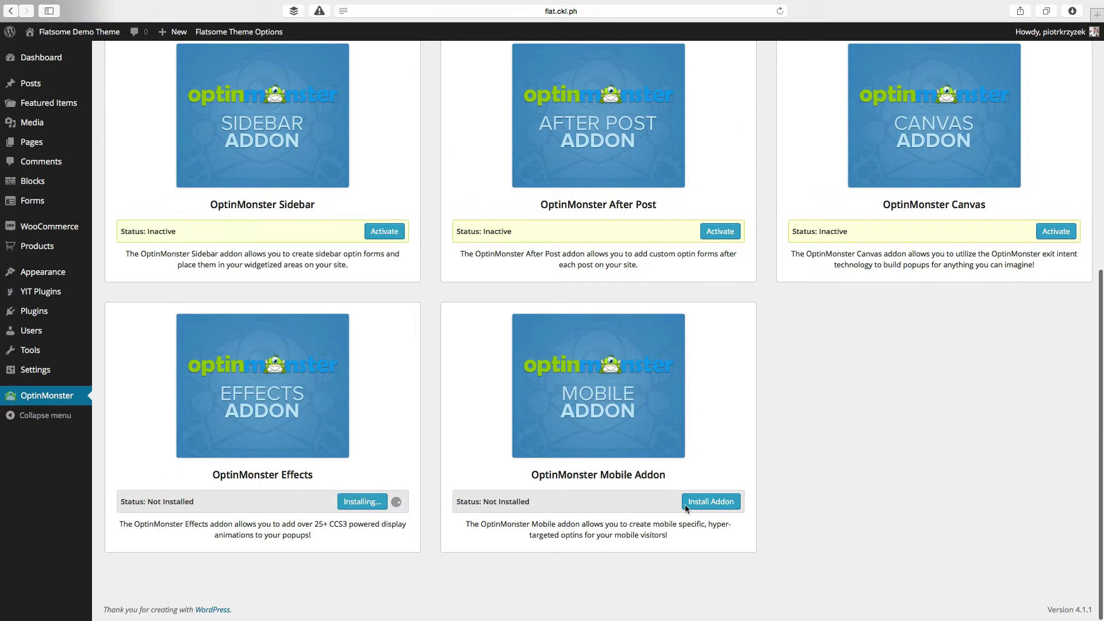
click(686, 506)
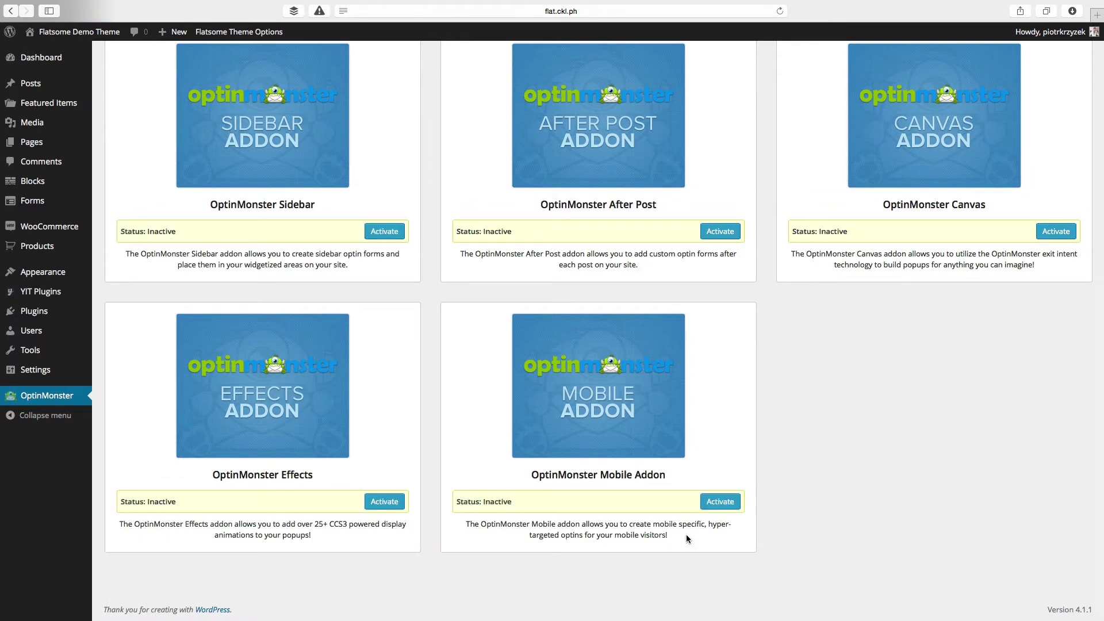
Step: Activate all eight addons and reload back to the Optins overview
click(719, 502)
click(391, 502)
click(392, 232)
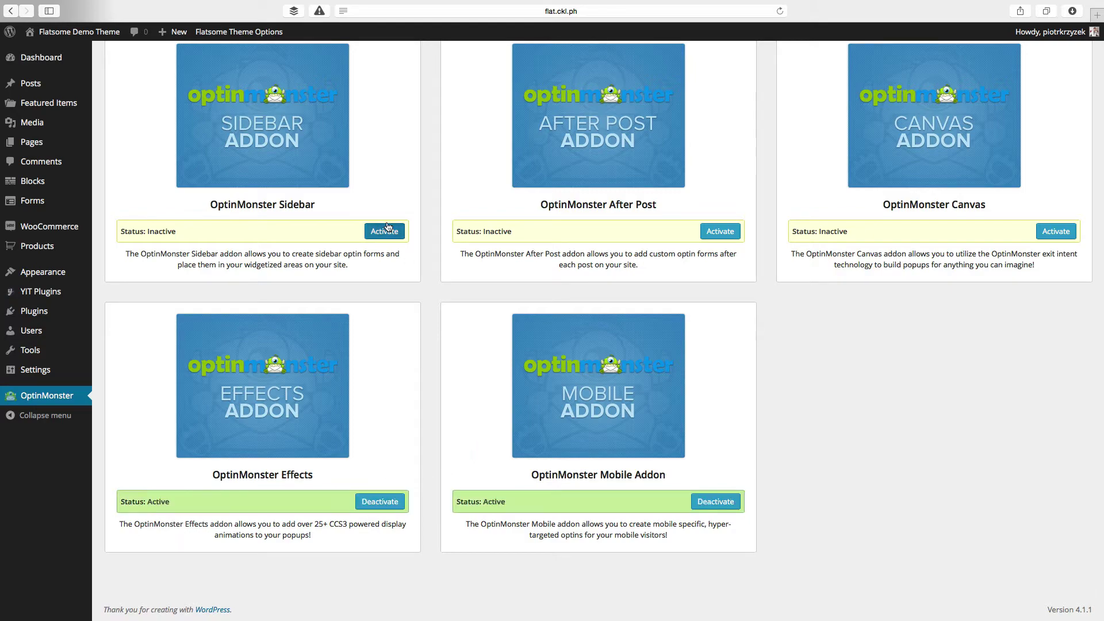
click(720, 231)
click(1056, 231)
scroll(960, 314, up, 10)
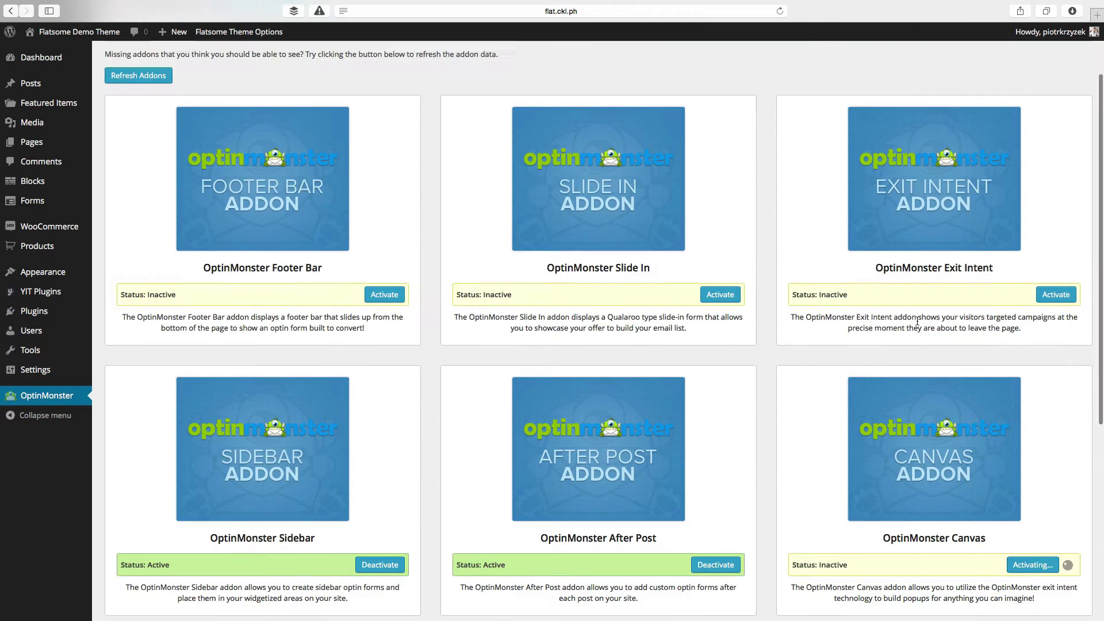
click(1055, 380)
click(720, 380)
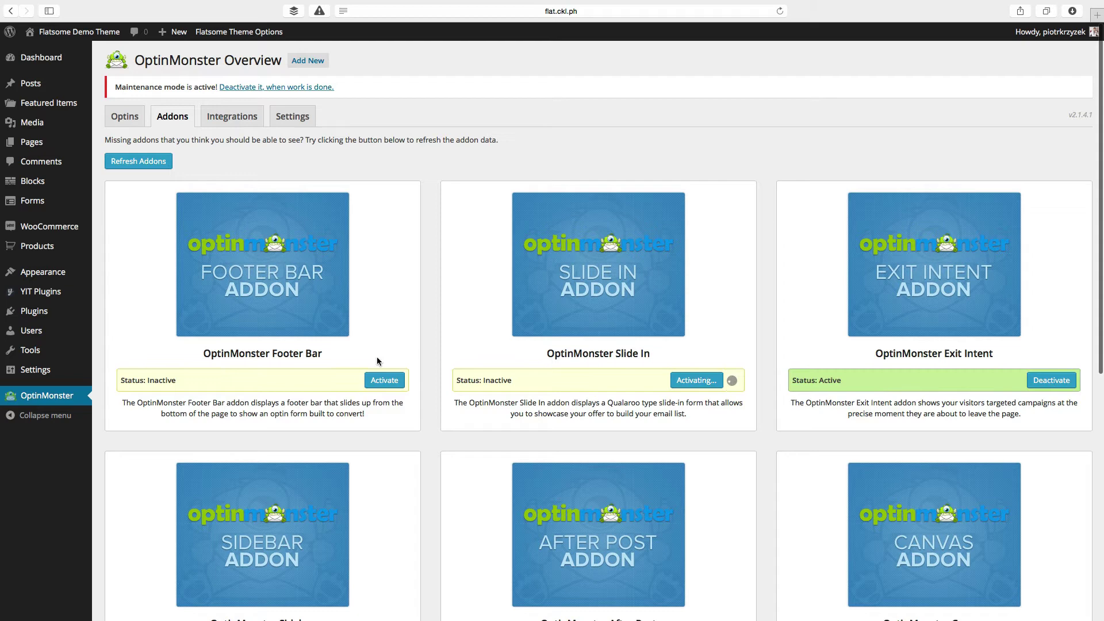
click(384, 380)
key(super+r)
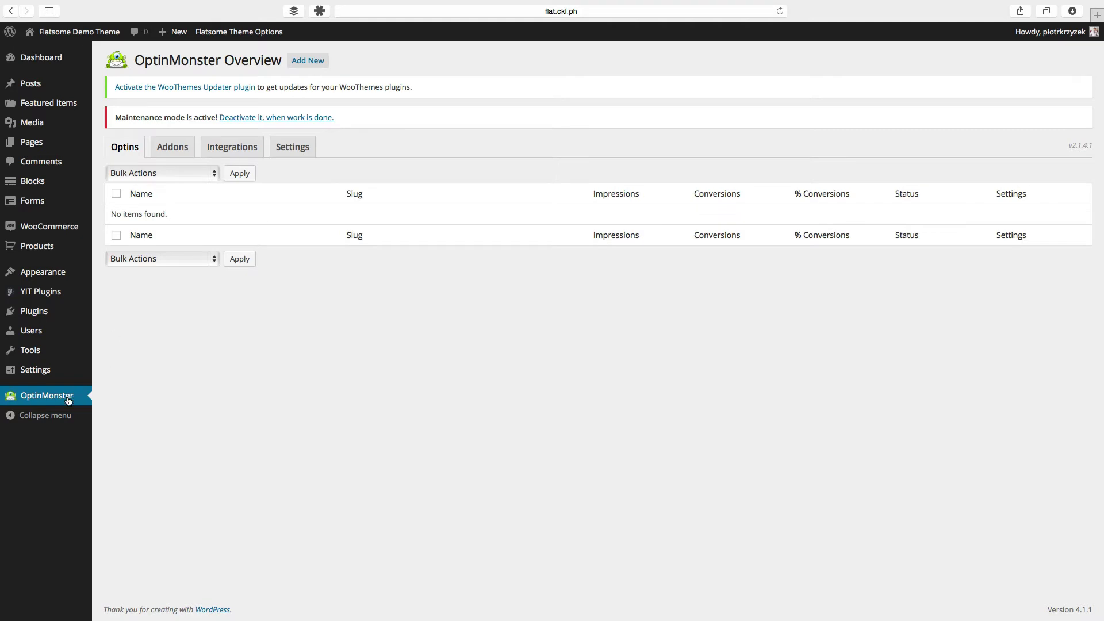
click(316, 63)
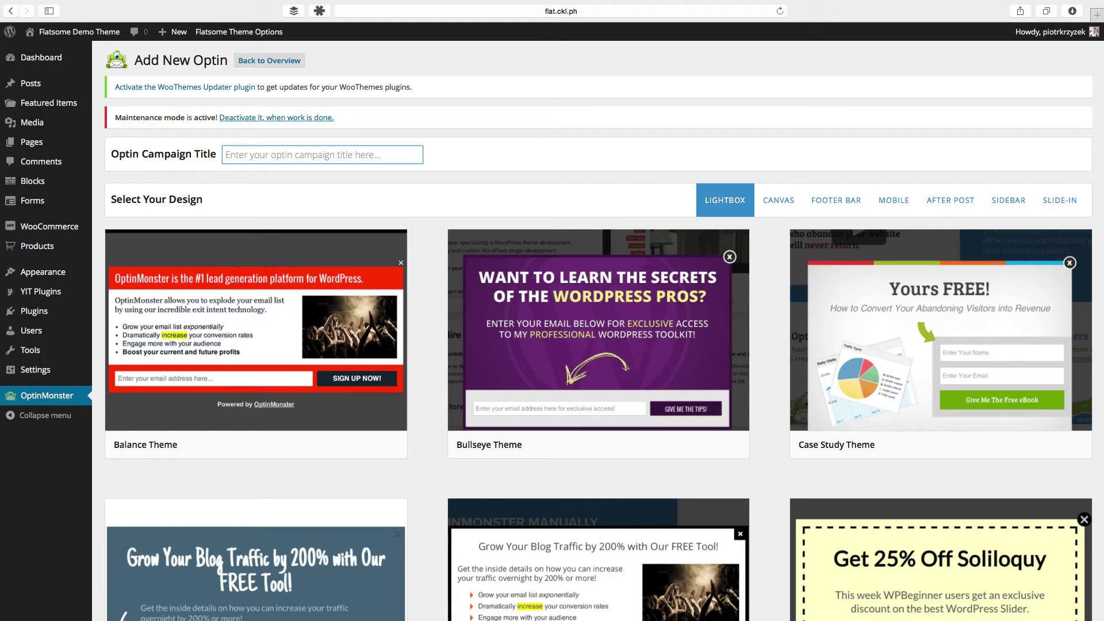
text(My Example Campaign)
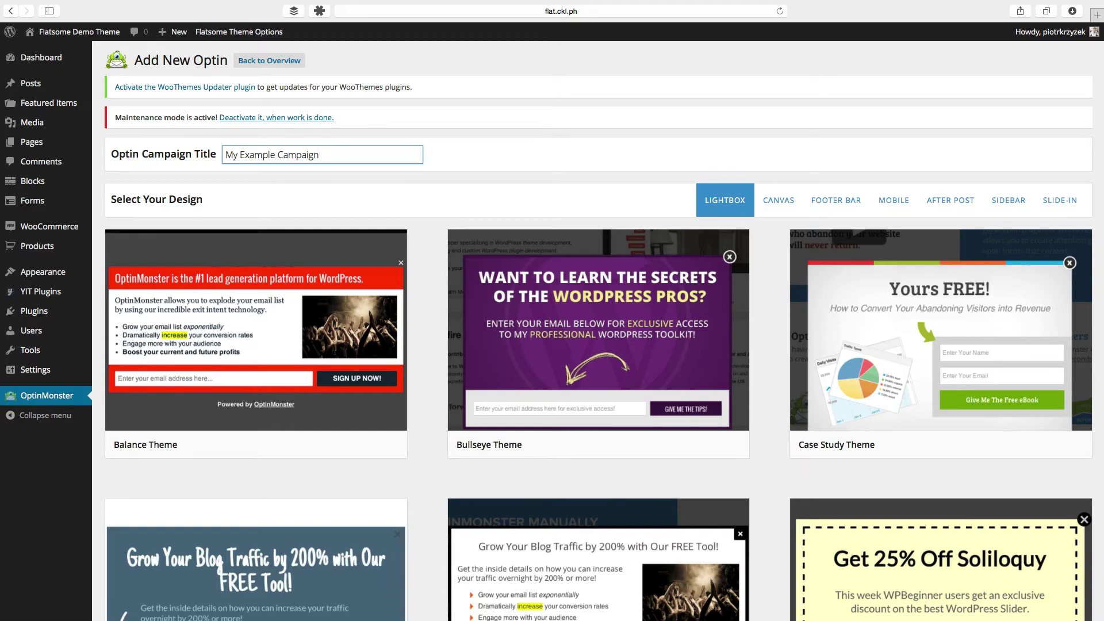
scroll(426, 457, down, 10)
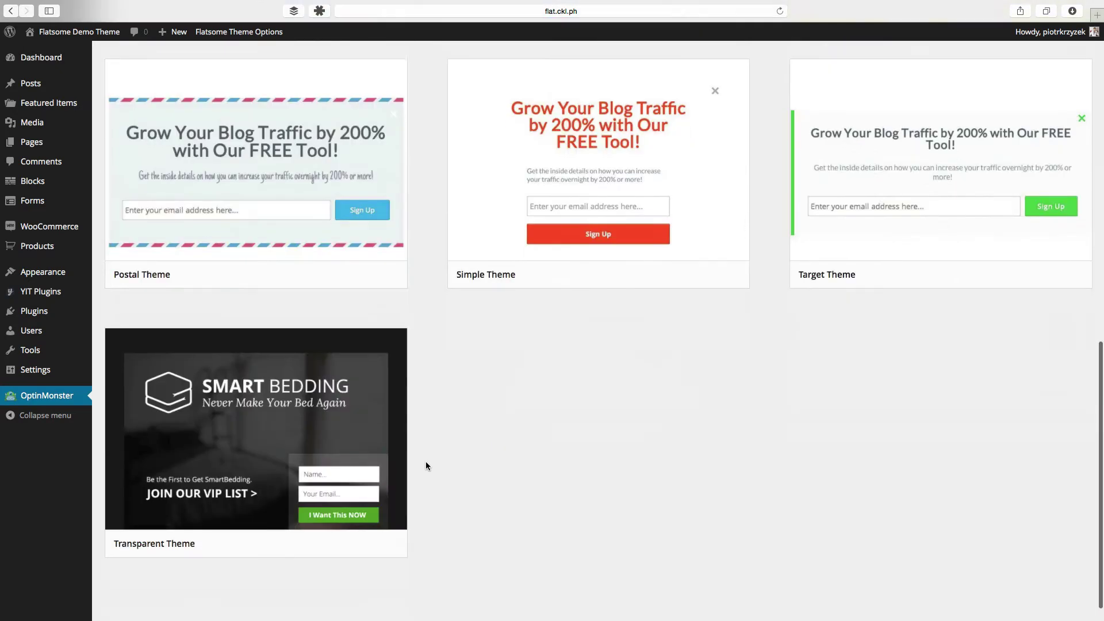
scroll(425, 461, up, 7)
scroll(426, 473, up, 2)
scroll(426, 472, up, 1)
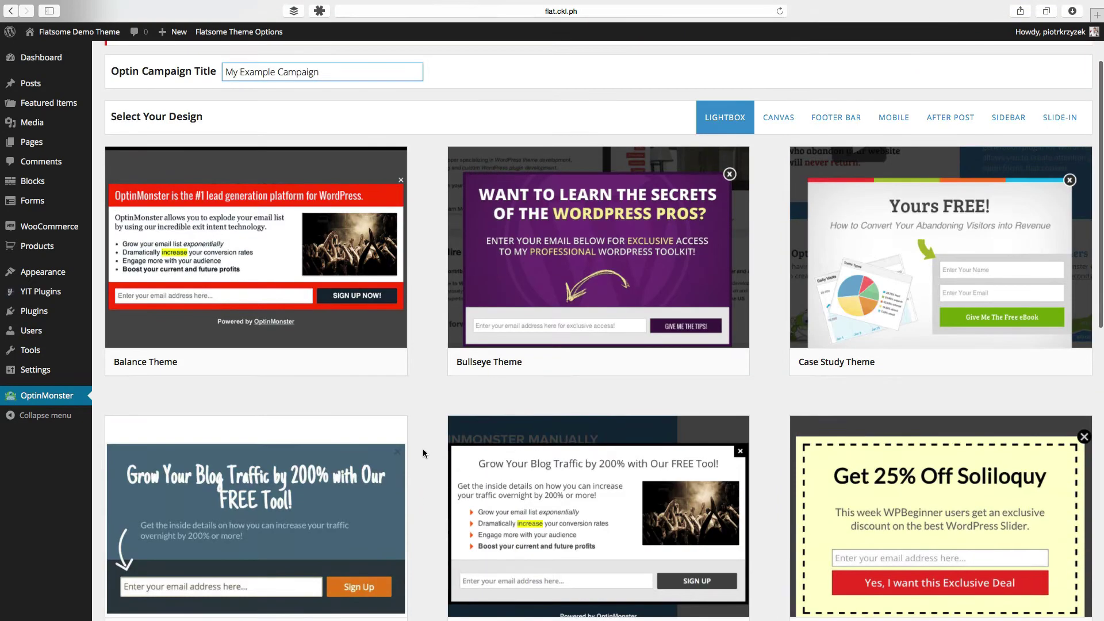
scroll(533, 290, down, 3)
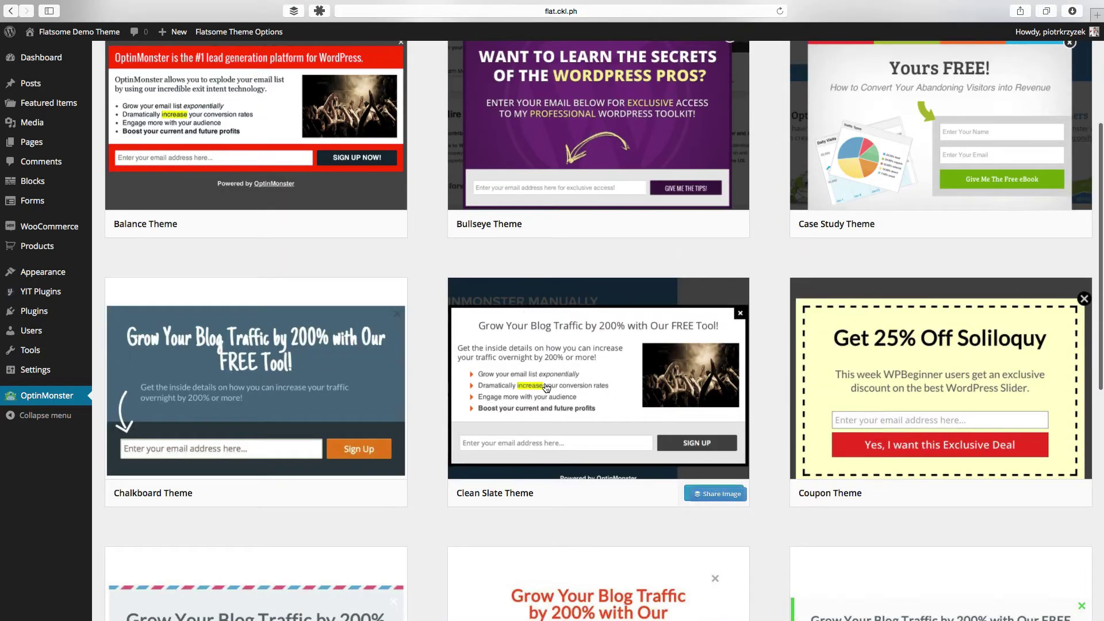
scroll(575, 316, up, 5)
click(767, 200)
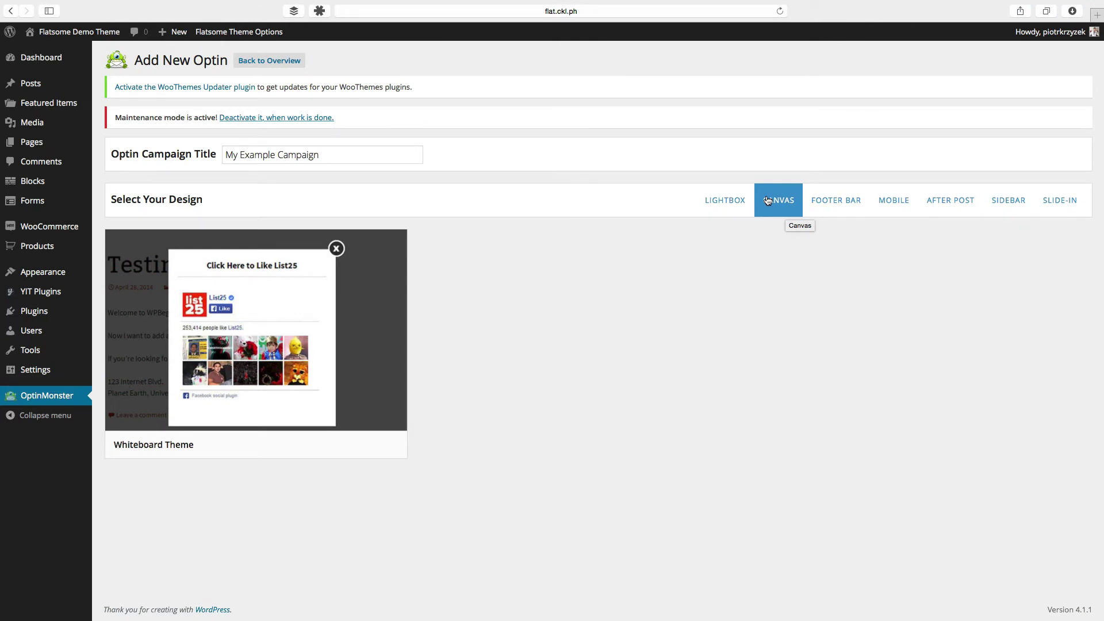
click(826, 202)
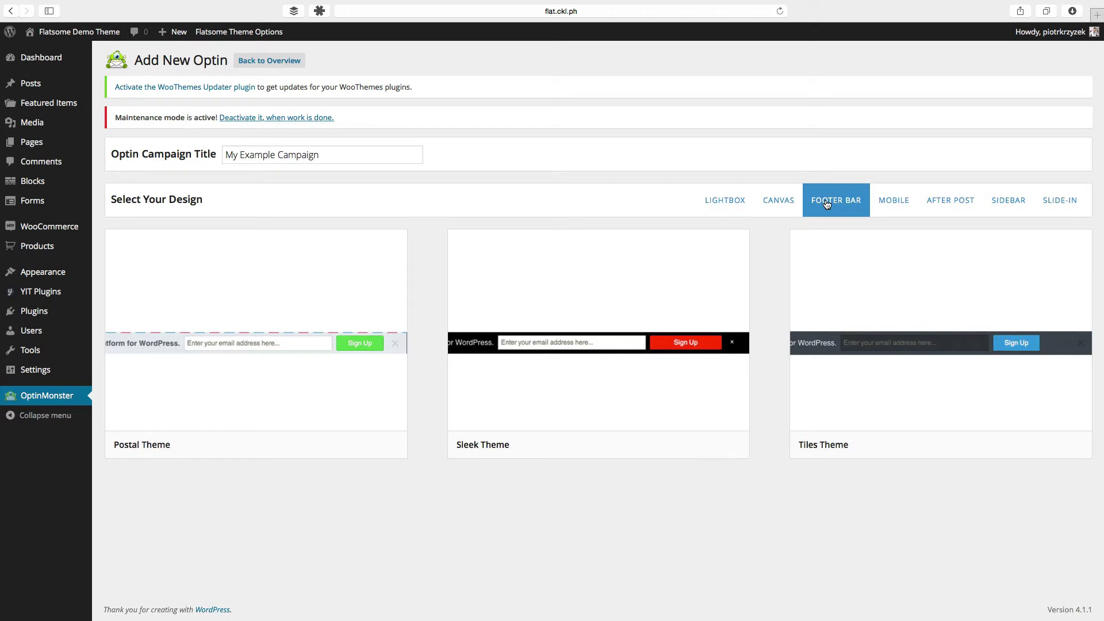
click(878, 206)
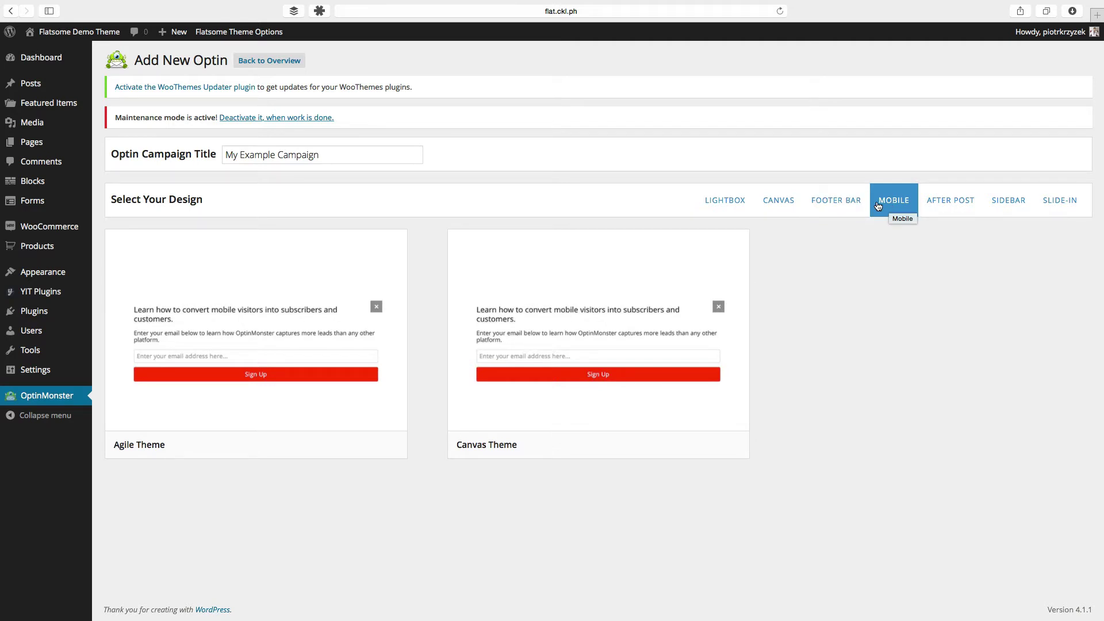
click(952, 202)
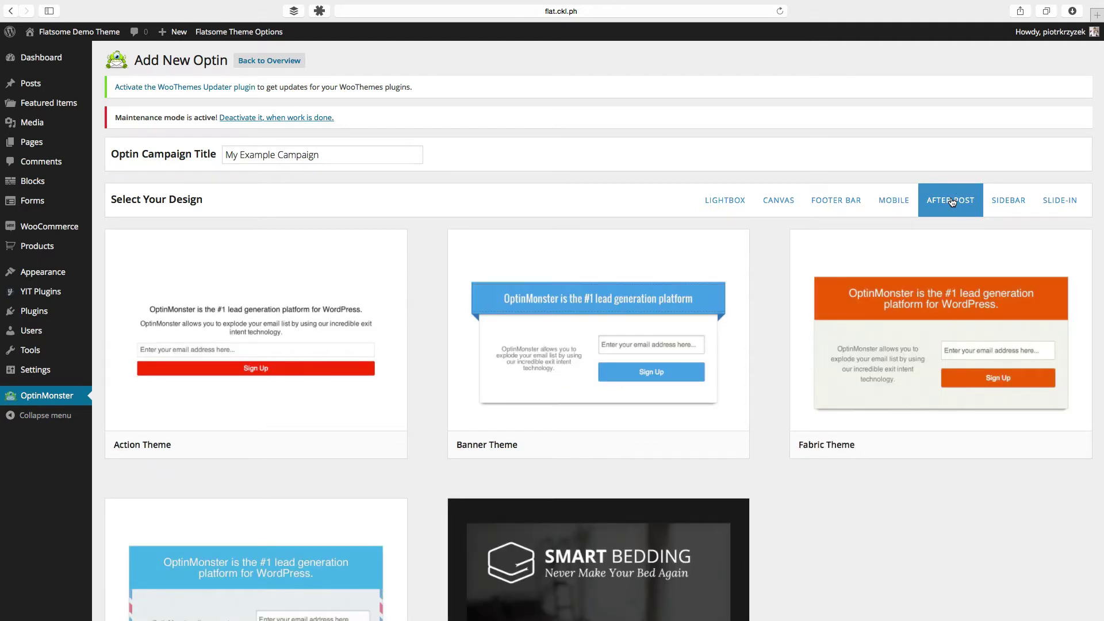
click(1018, 203)
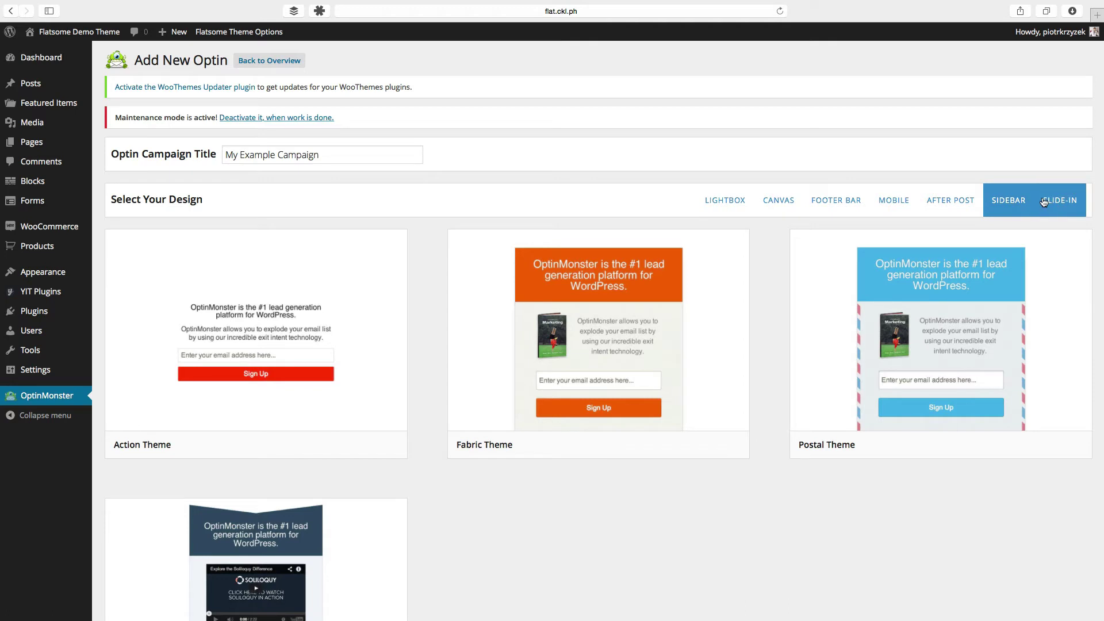
click(1048, 202)
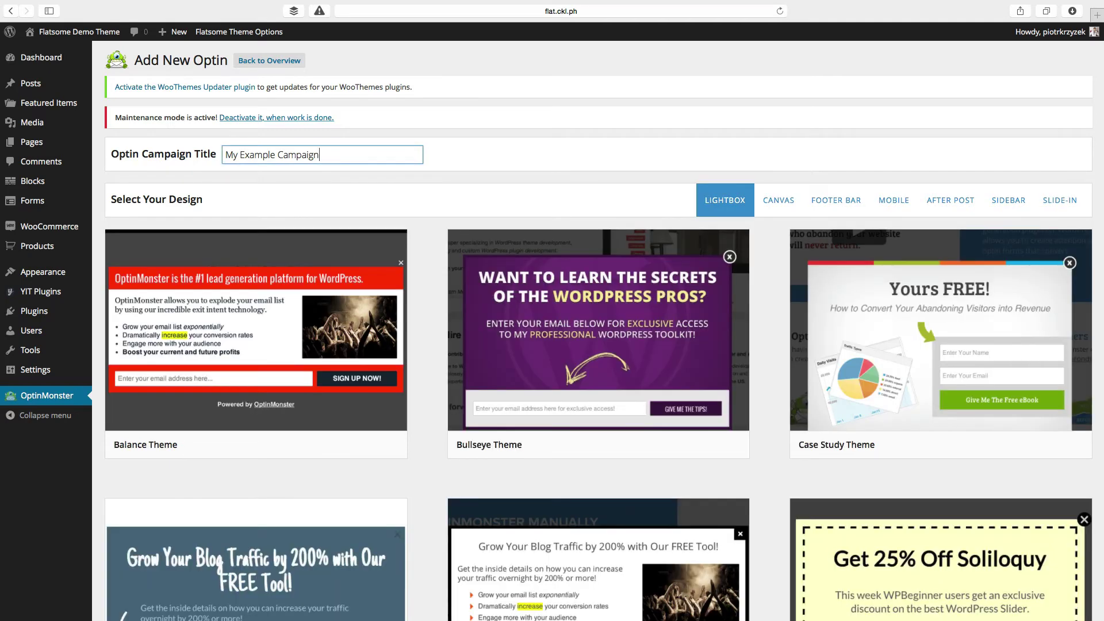
scroll(495, 459, down, 6)
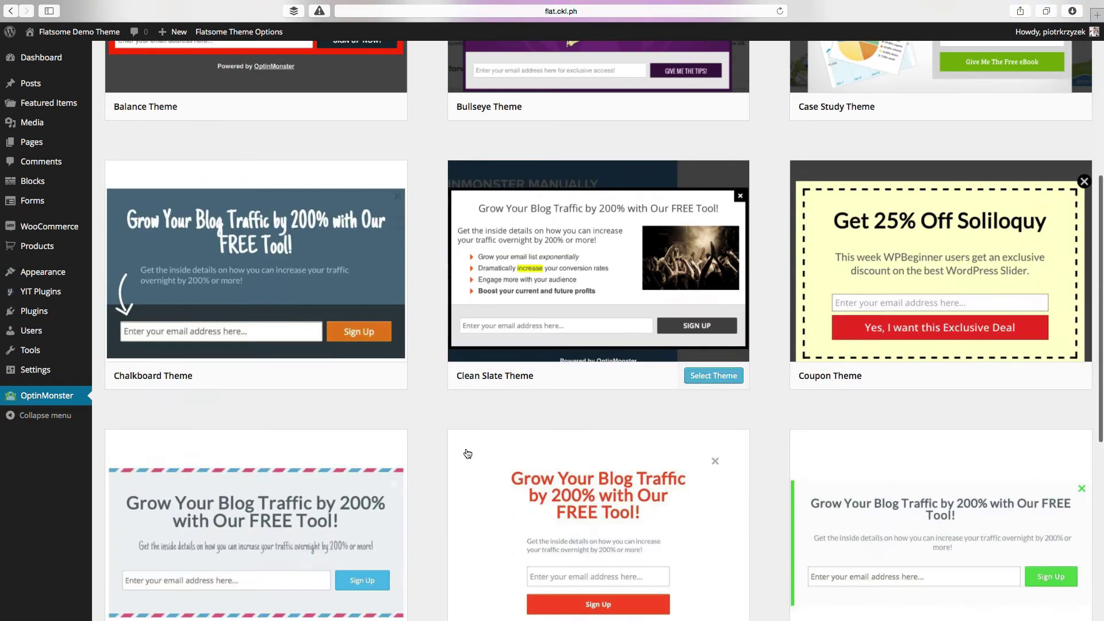
Step: Choose the Clean Slate theme and set the optin border colour to #cc1e1e
click(494, 298)
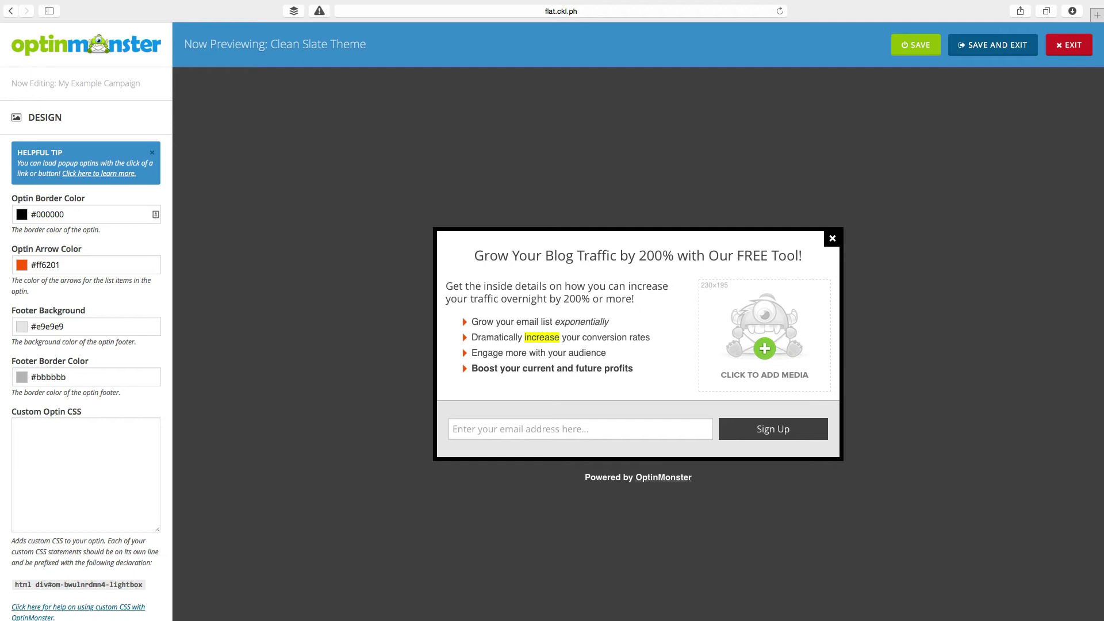
click(155, 214)
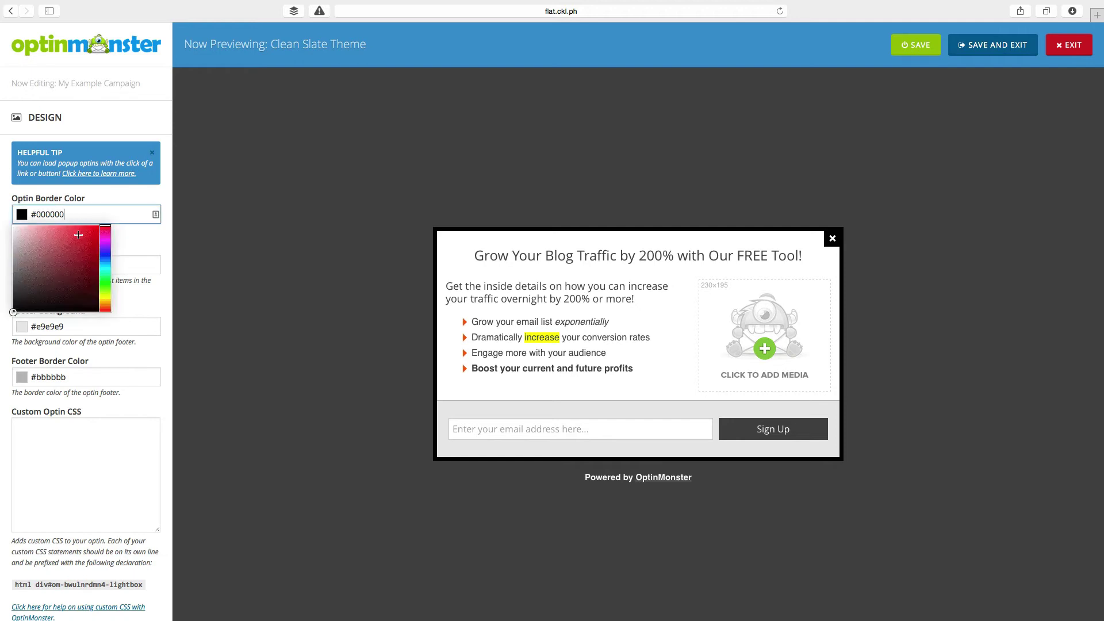
click(86, 242)
Step: Set the list arrow colour to red #e01212
click(127, 235)
click(37, 265)
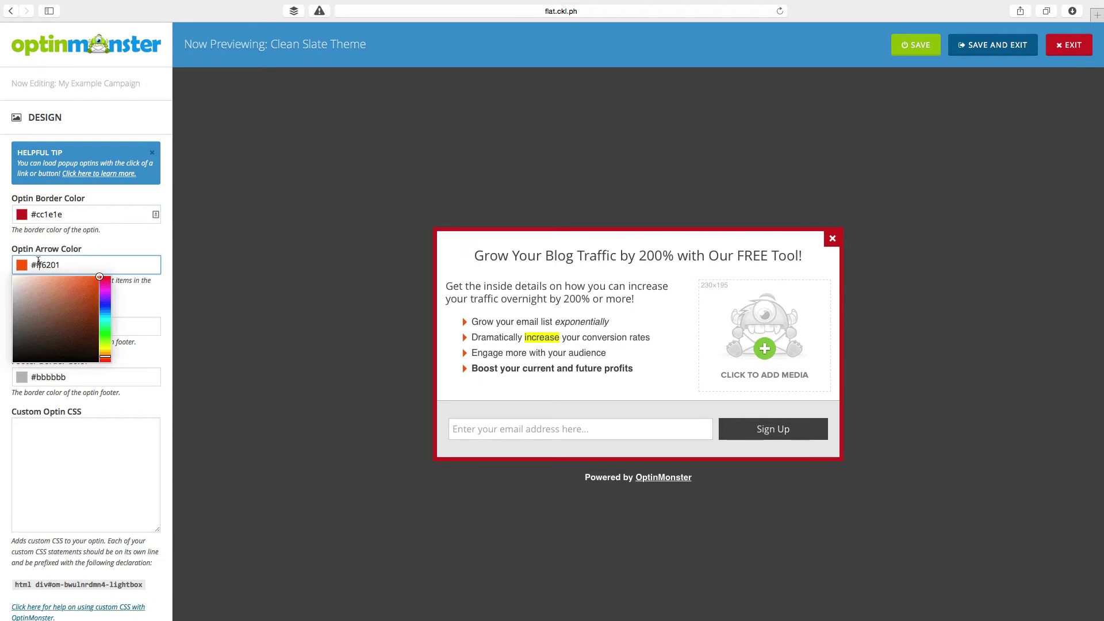
click(105, 284)
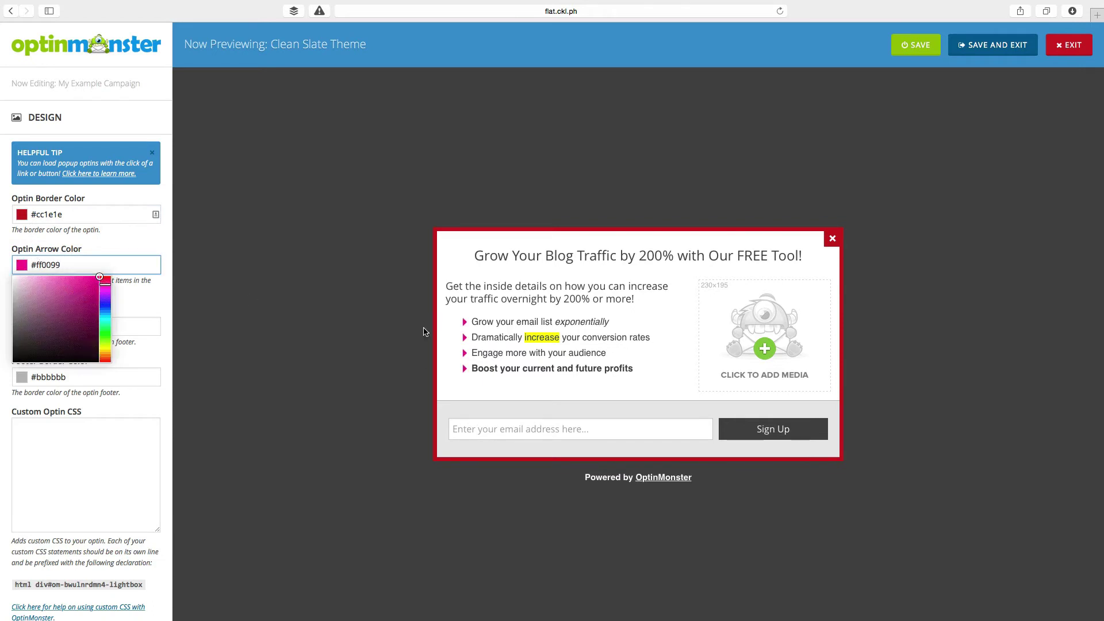
click(108, 277)
drag(85, 284, 92, 286)
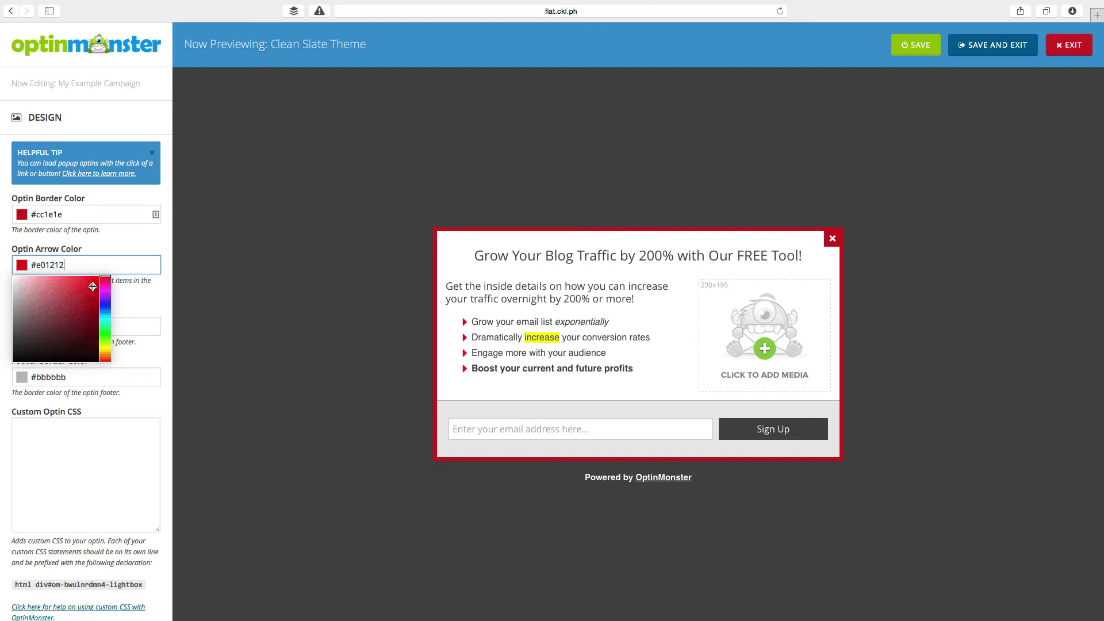
Step: Set the footer background to pale pink #f0c9c9
key(Tab)
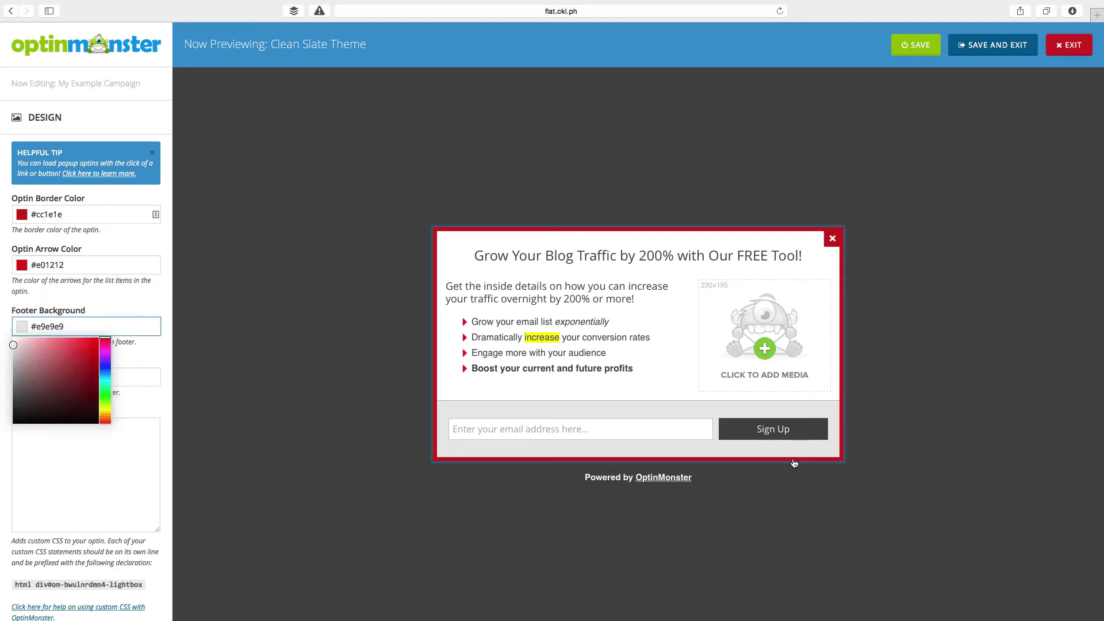
click(104, 344)
drag(104, 345, 104, 337)
click(33, 343)
drag(33, 344, 25, 343)
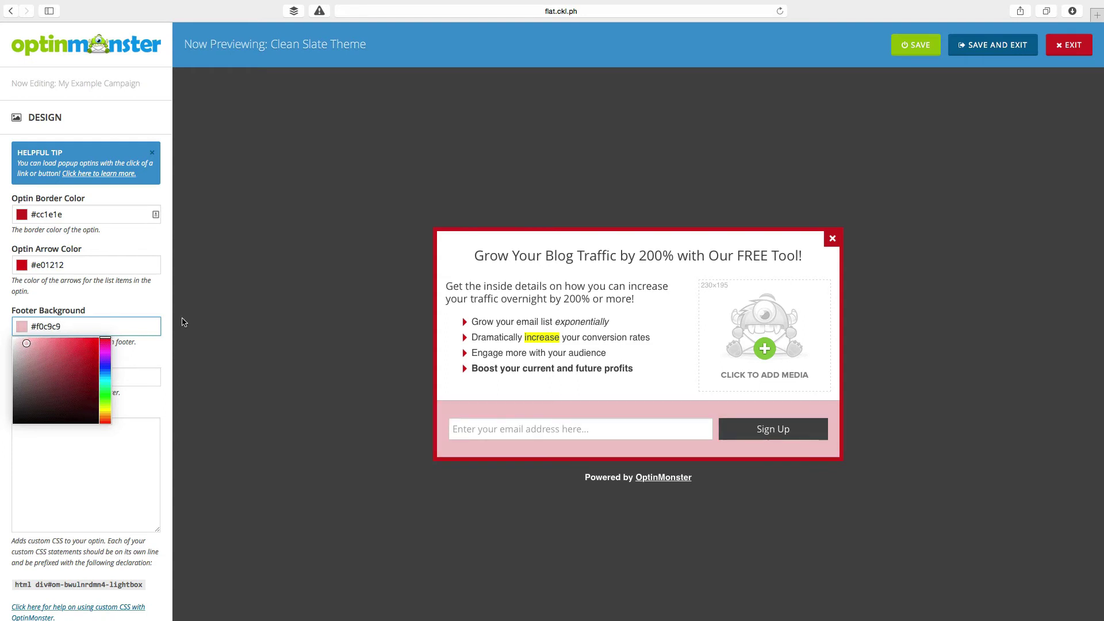
Step: Set the footer border colour to near-black #030303
click(151, 271)
scroll(153, 306, down, 1)
click(132, 323)
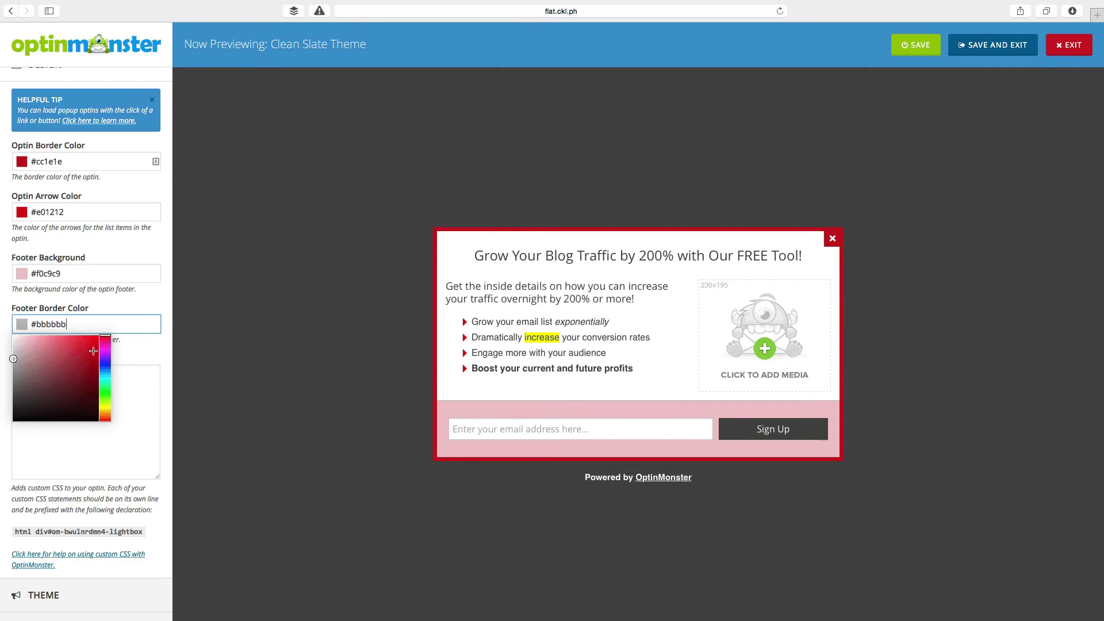
drag(66, 371, 8, 422)
click(161, 287)
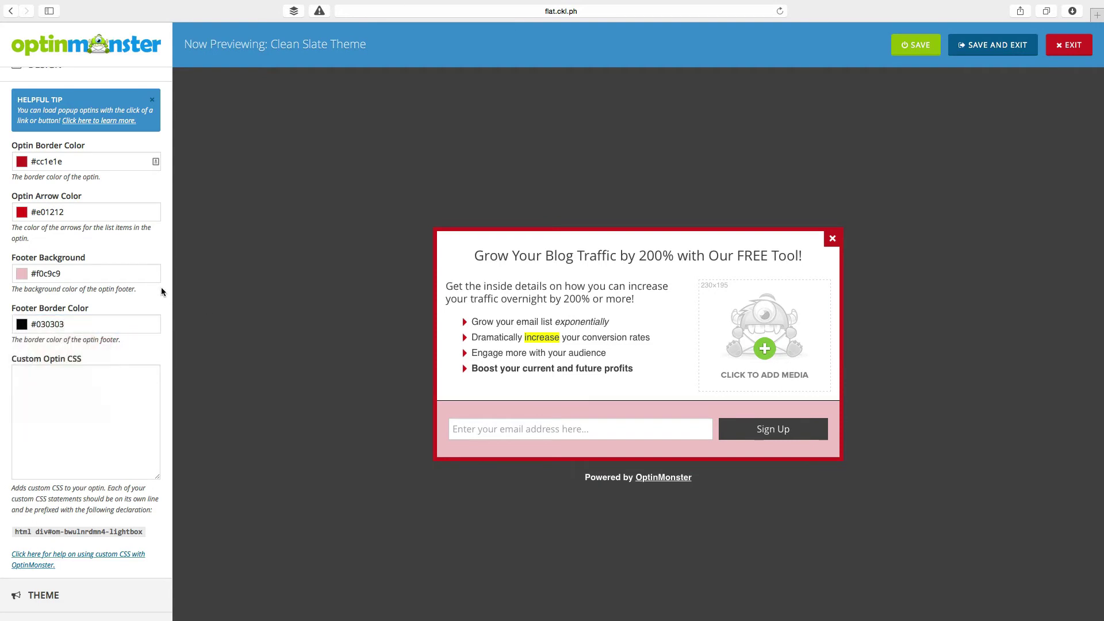
scroll(156, 311, down, 2)
Step: Change the submit button text from Sign Up to 'Download Now'
click(43, 451)
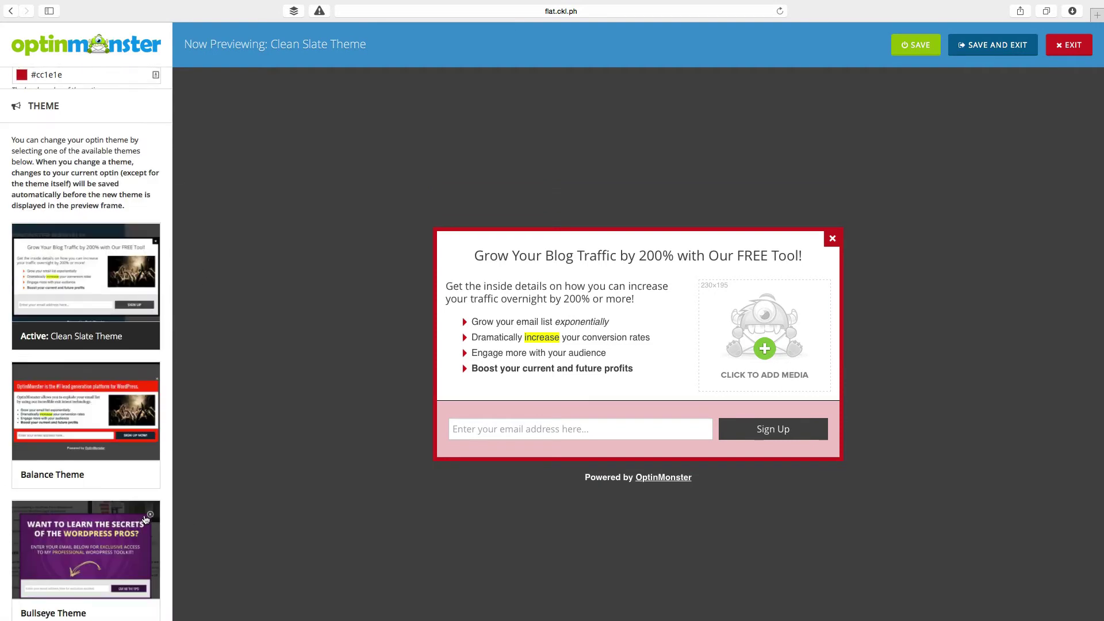
scroll(64, 320, down, 2)
scroll(63, 320, down, 15)
scroll(51, 186, up, 17)
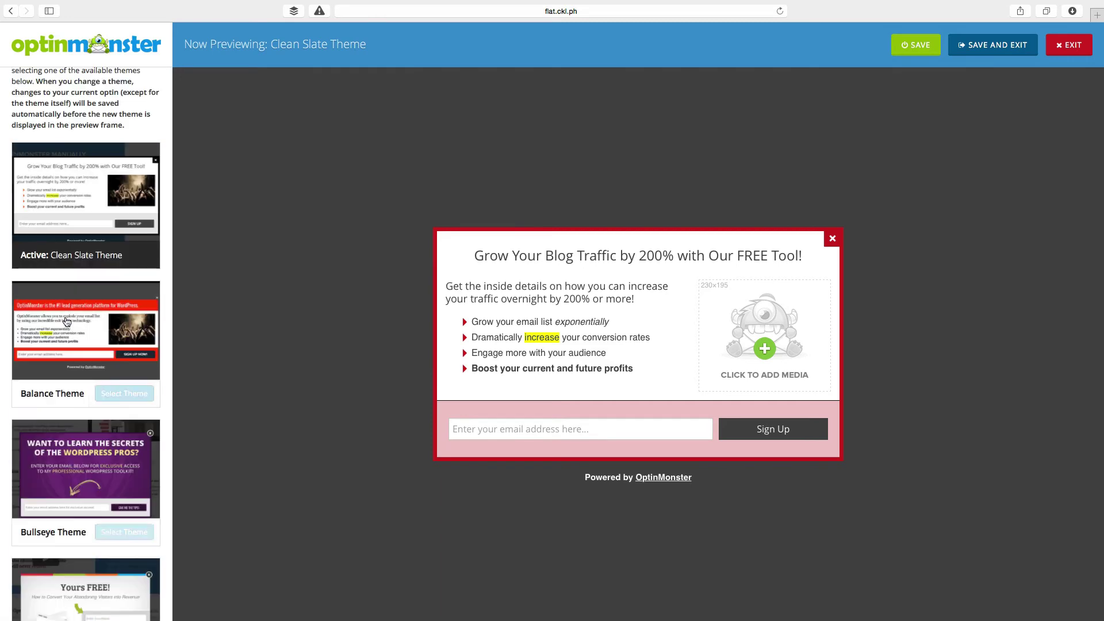
scroll(51, 186, up, 1)
click(72, 157)
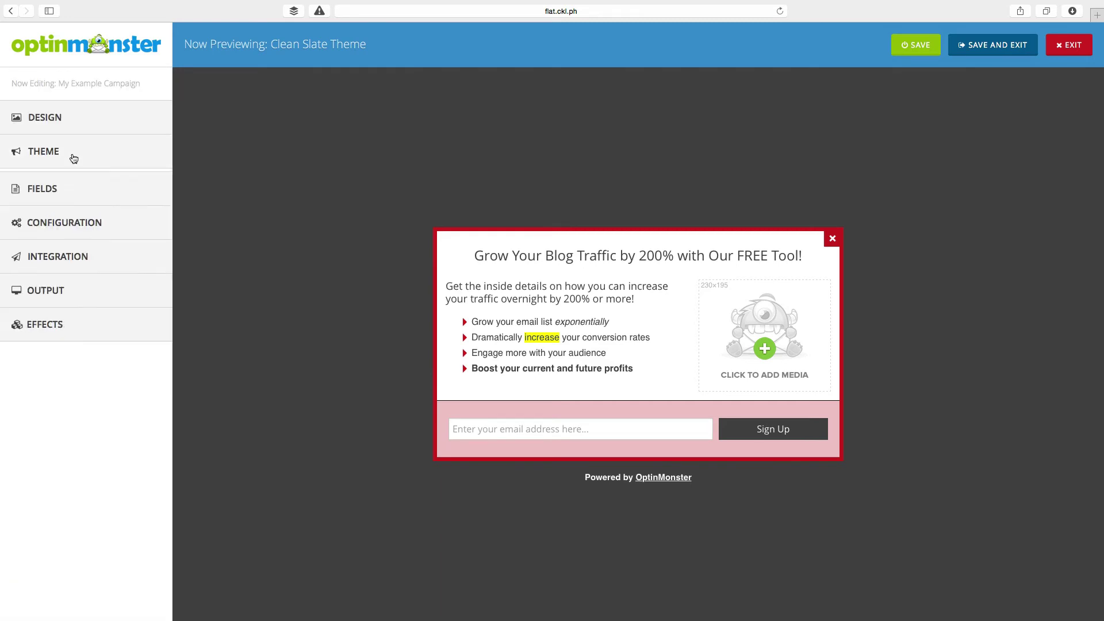
click(94, 197)
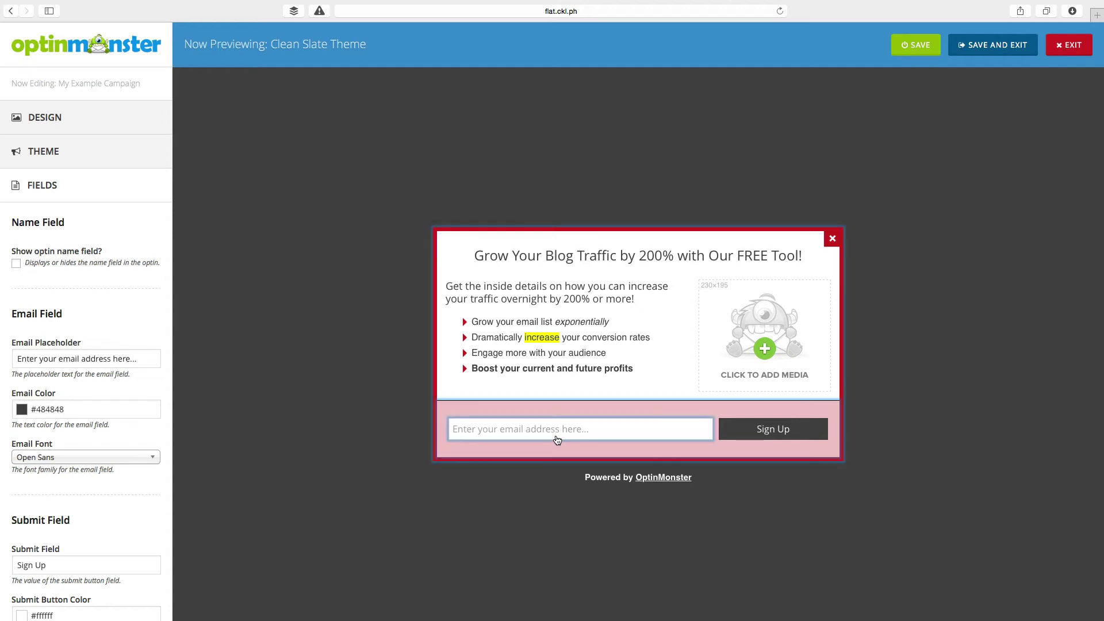
scroll(71, 381, down, 5)
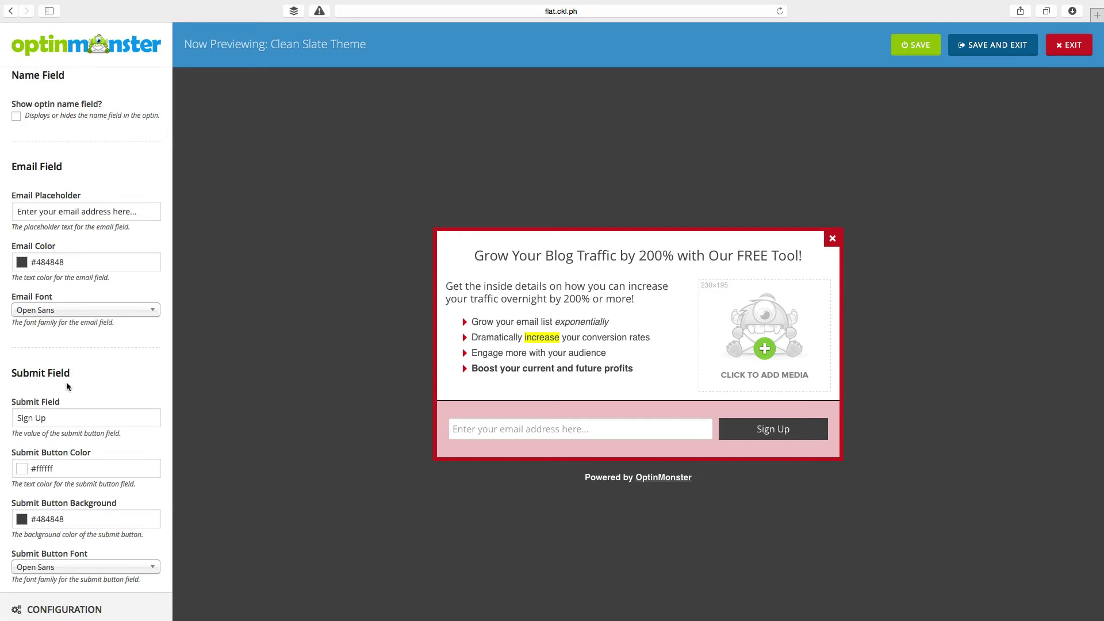
drag(77, 298, 10, 297)
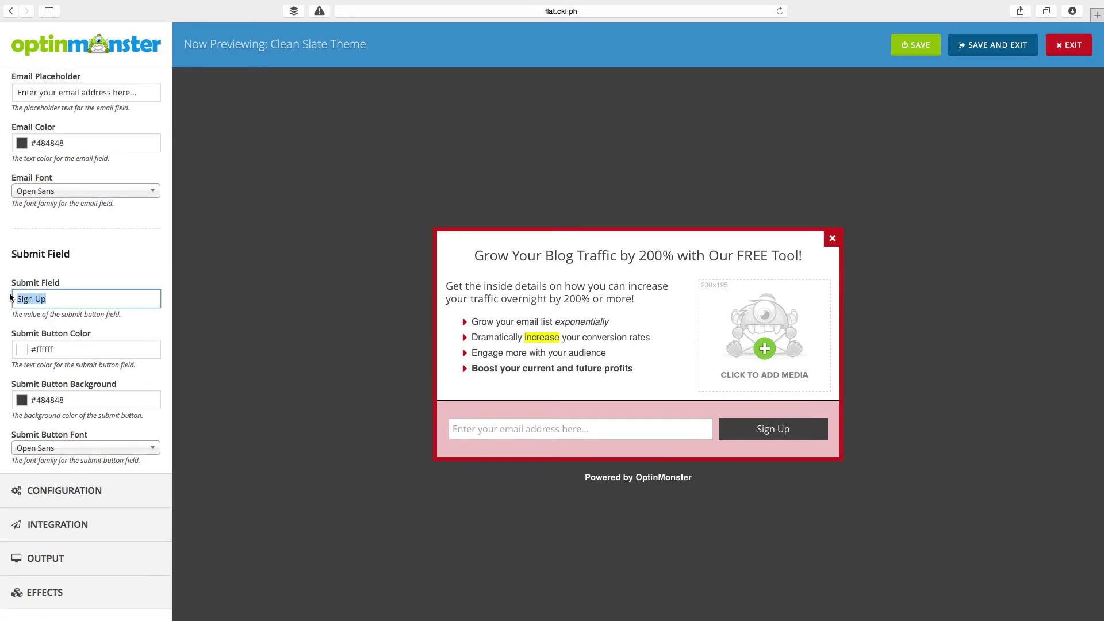
text(Download Now)
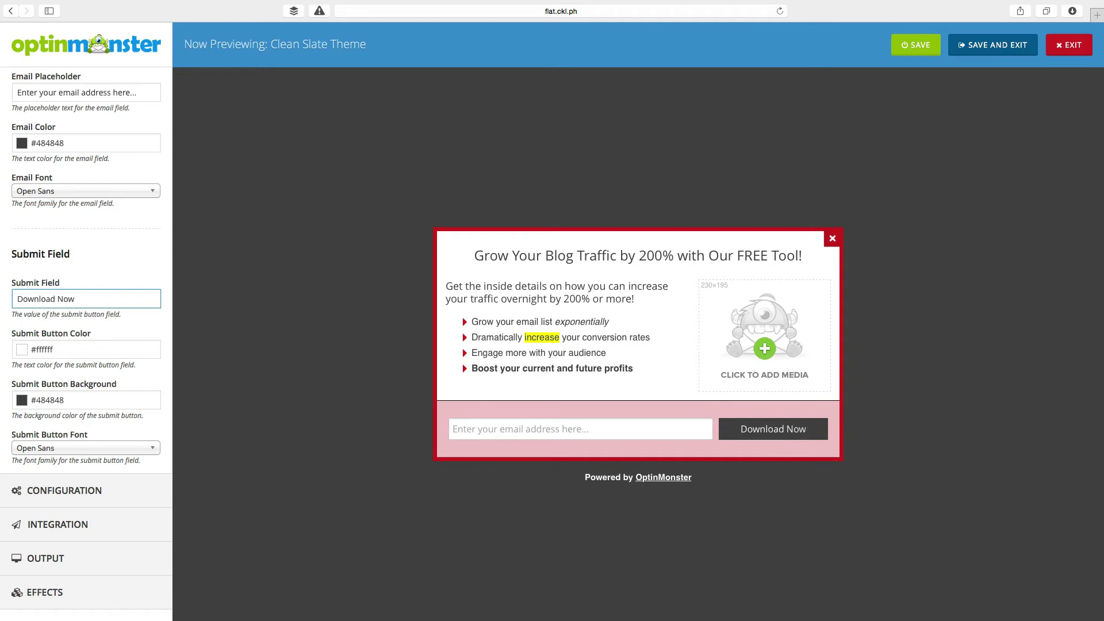
Step: Set the submit button background colour to #c21515
click(22, 400)
drag(92, 420, 100, 419)
click(183, 392)
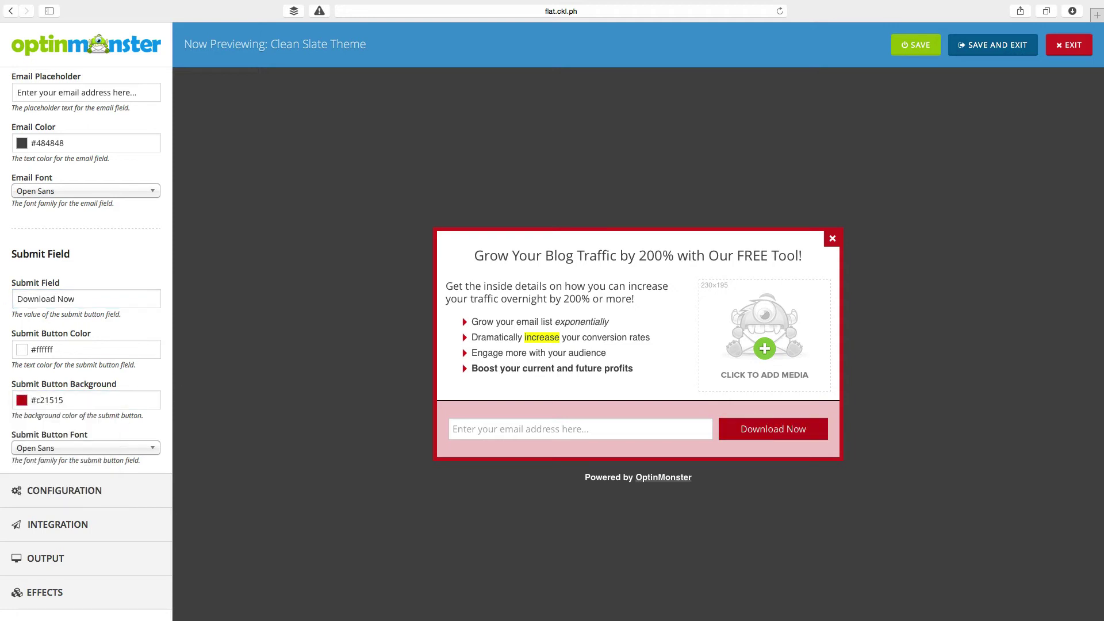
Step: Expand Configuration, review its options and focus the Optin Redirect on Success field
click(80, 490)
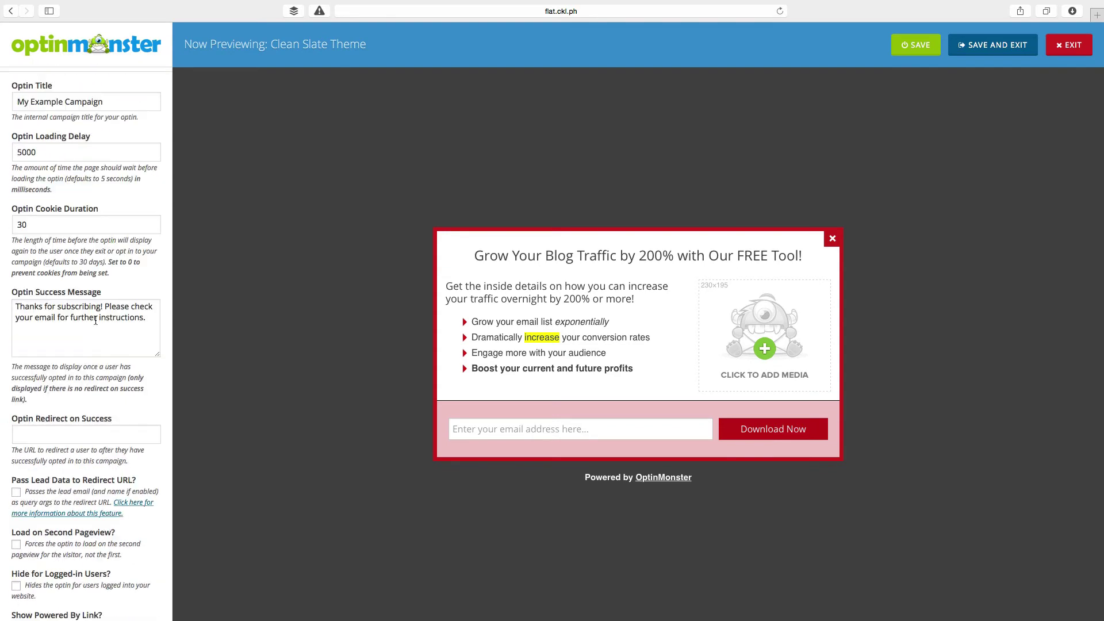
scroll(96, 320, up, 2)
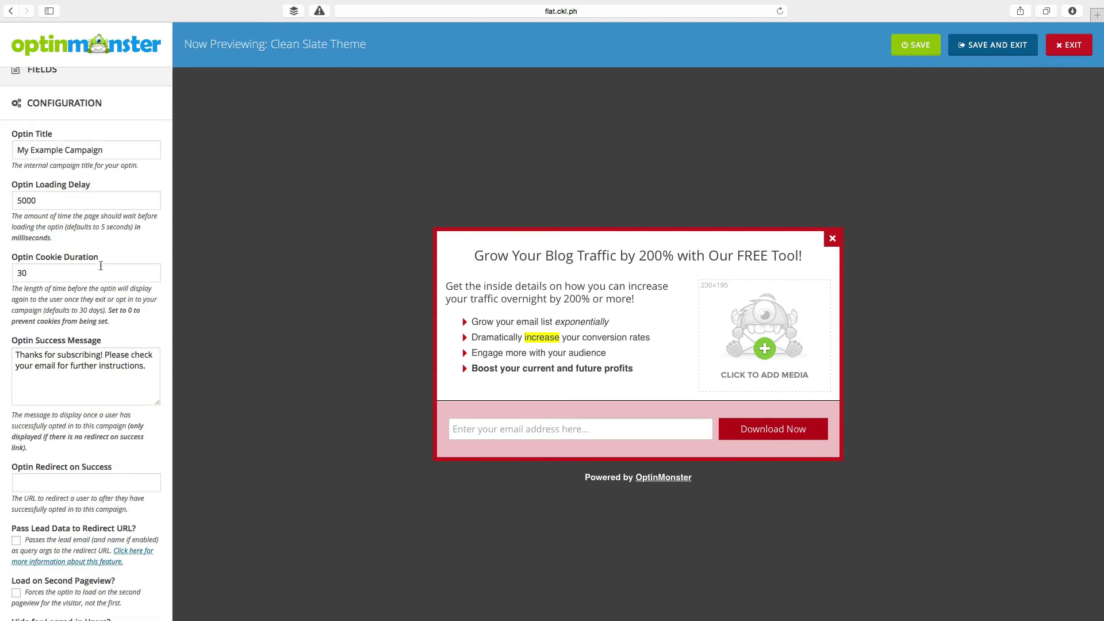
scroll(84, 287, down, 2)
scroll(84, 284, down, 2)
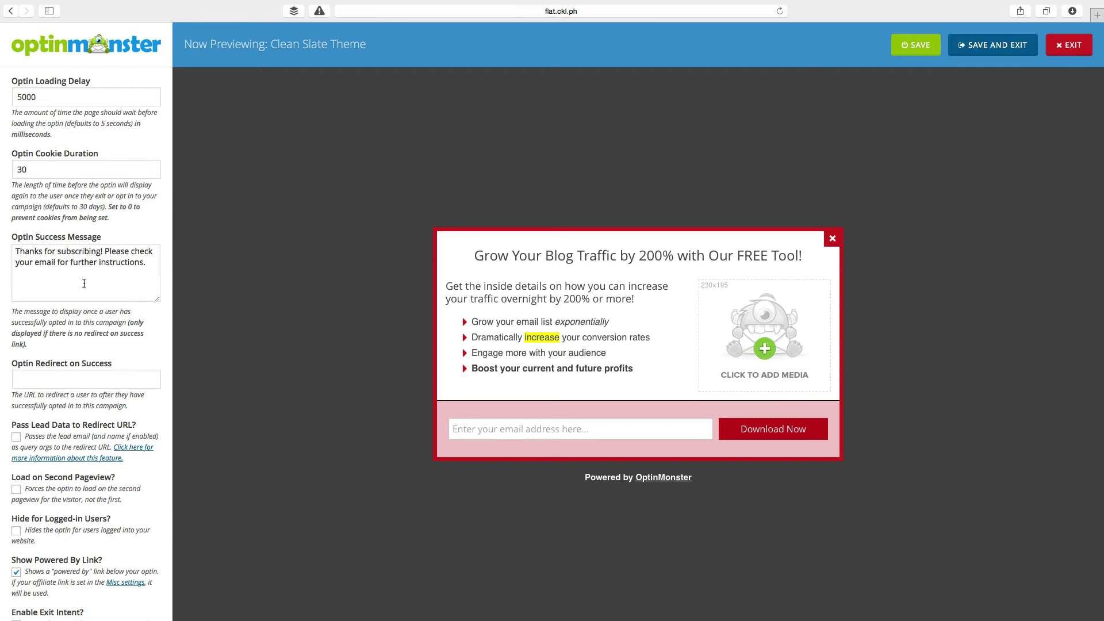
click(76, 295)
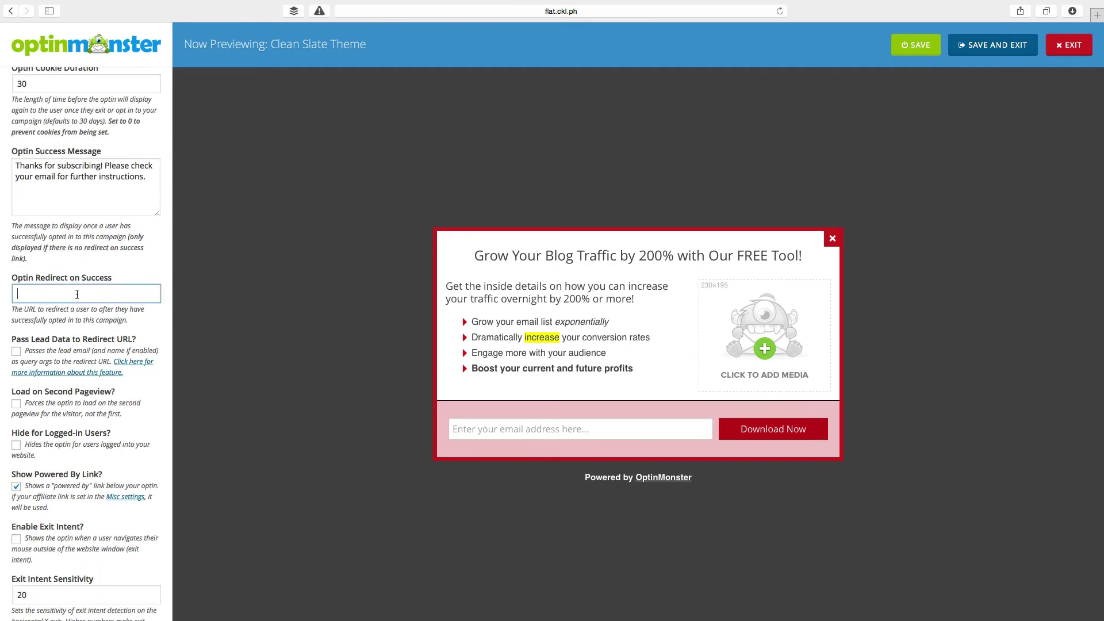
scroll(75, 284, down, 1)
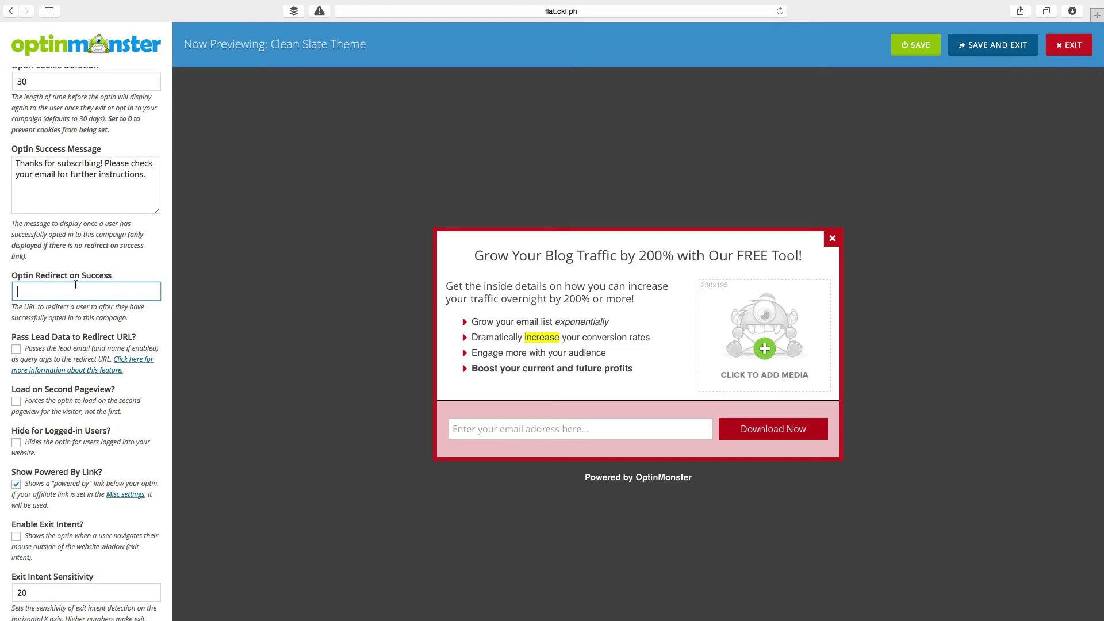
scroll(68, 286, down, 3)
Step: Select MailChimp as email provider, label the account 'My example form' and connect
click(84, 481)
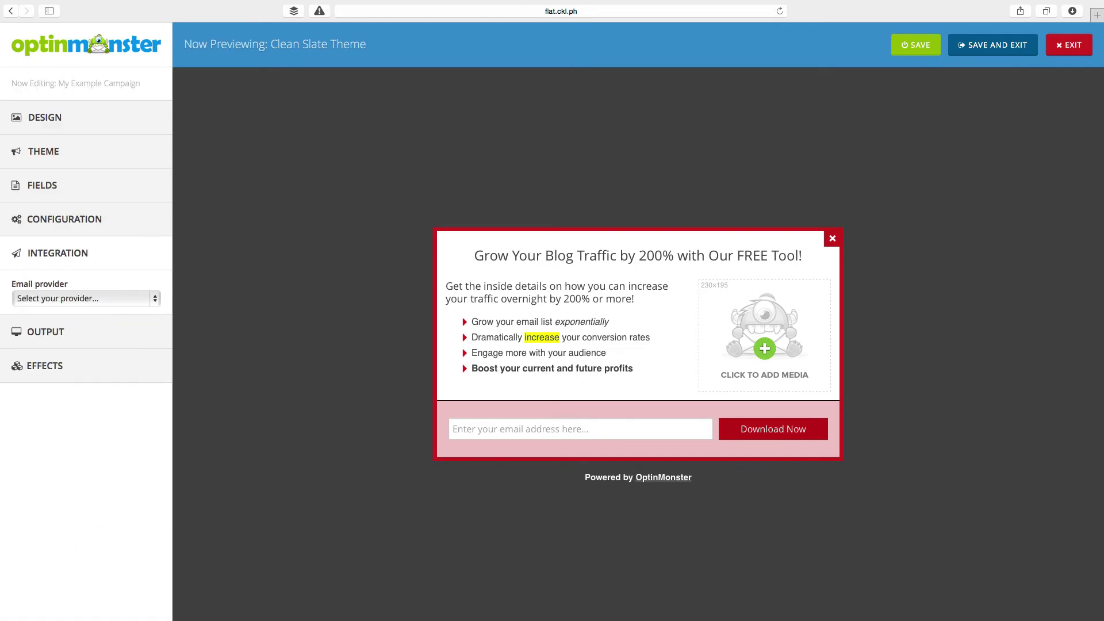
click(81, 299)
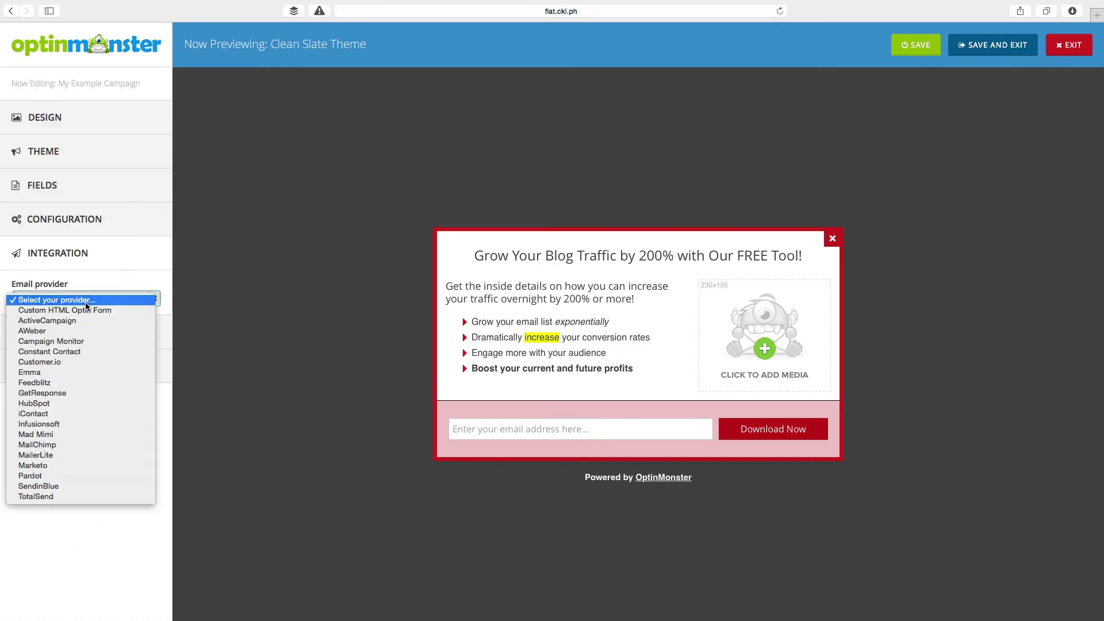
click(64, 445)
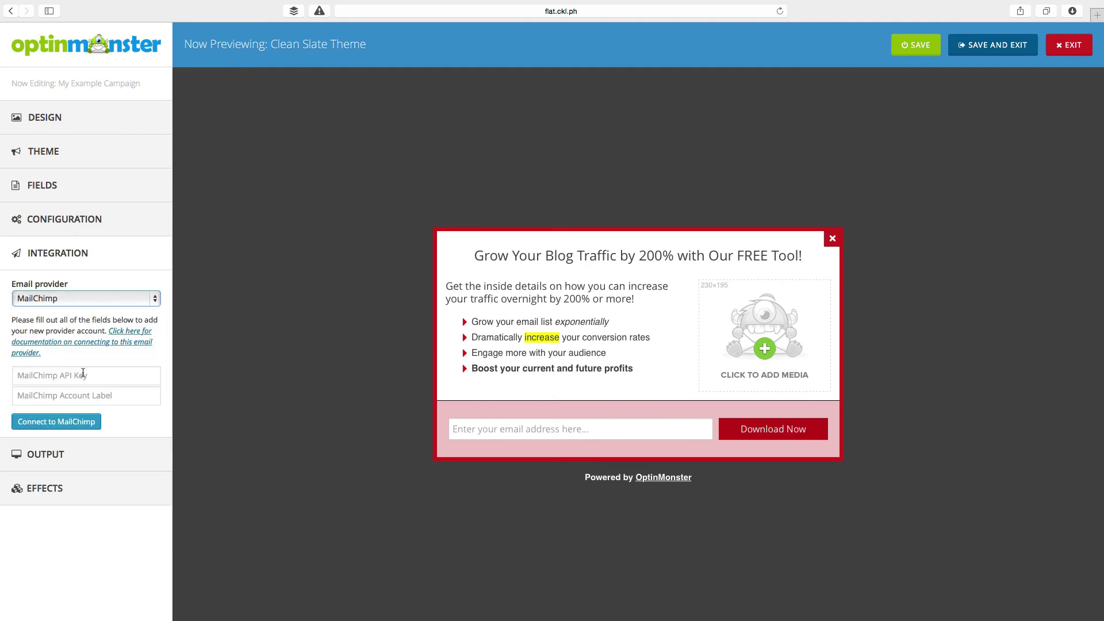
click(87, 396)
text(My example form)
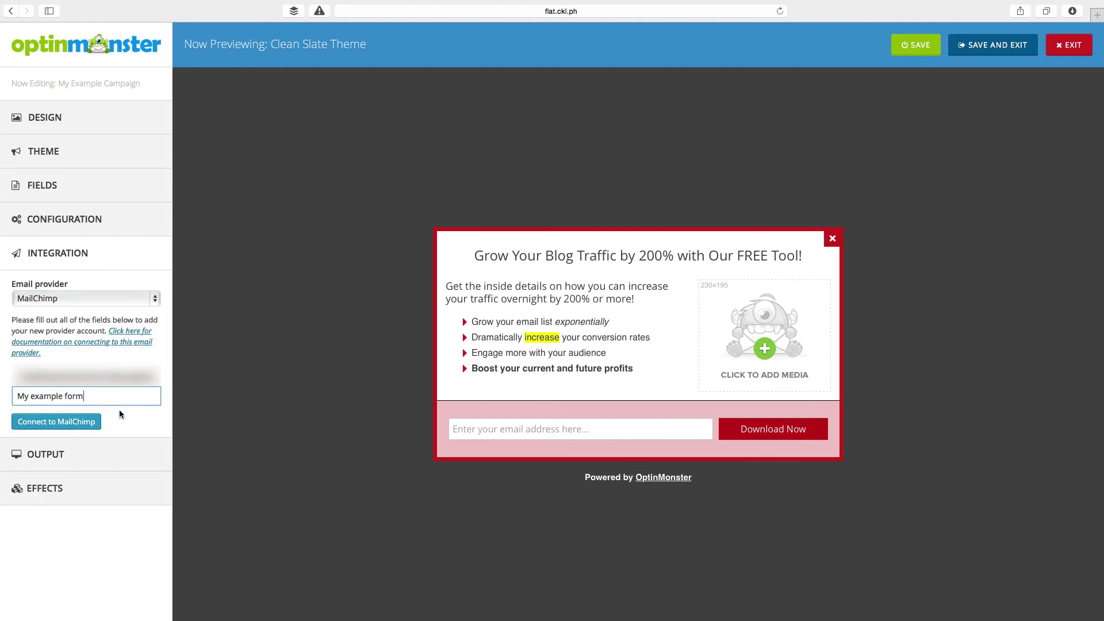
click(91, 424)
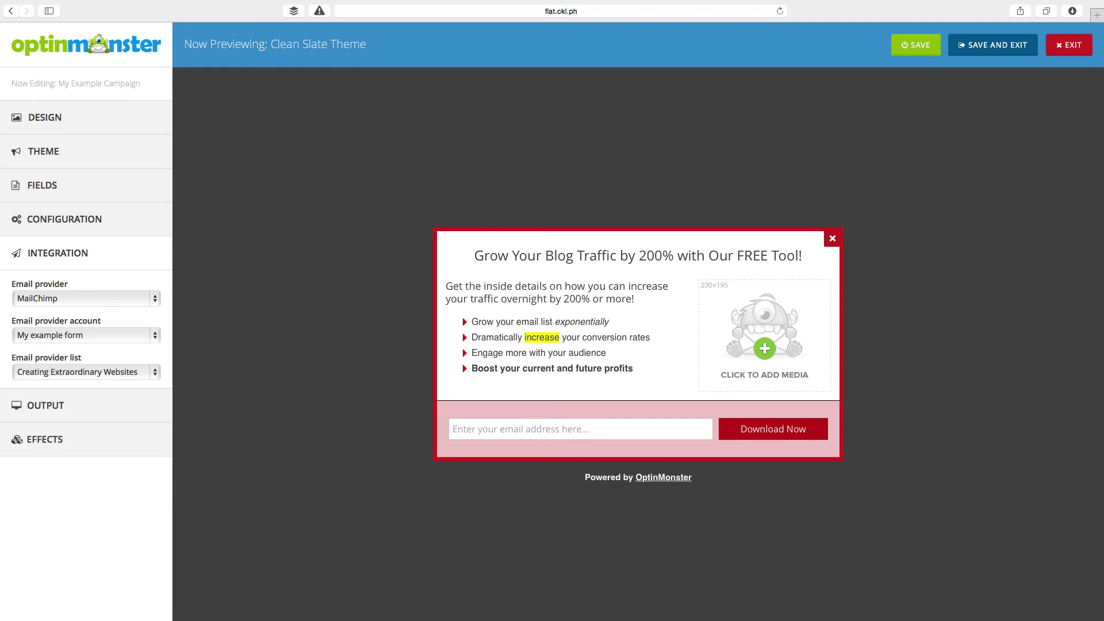
Step: Enable 'Load optin globally?' in the Output settings
click(60, 405)
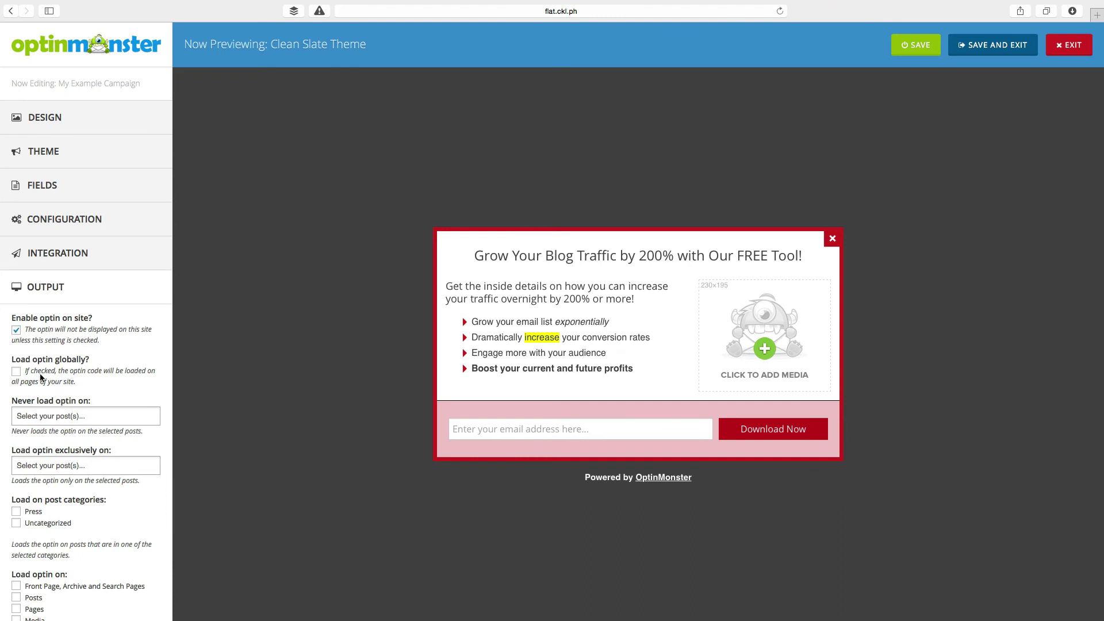
click(16, 372)
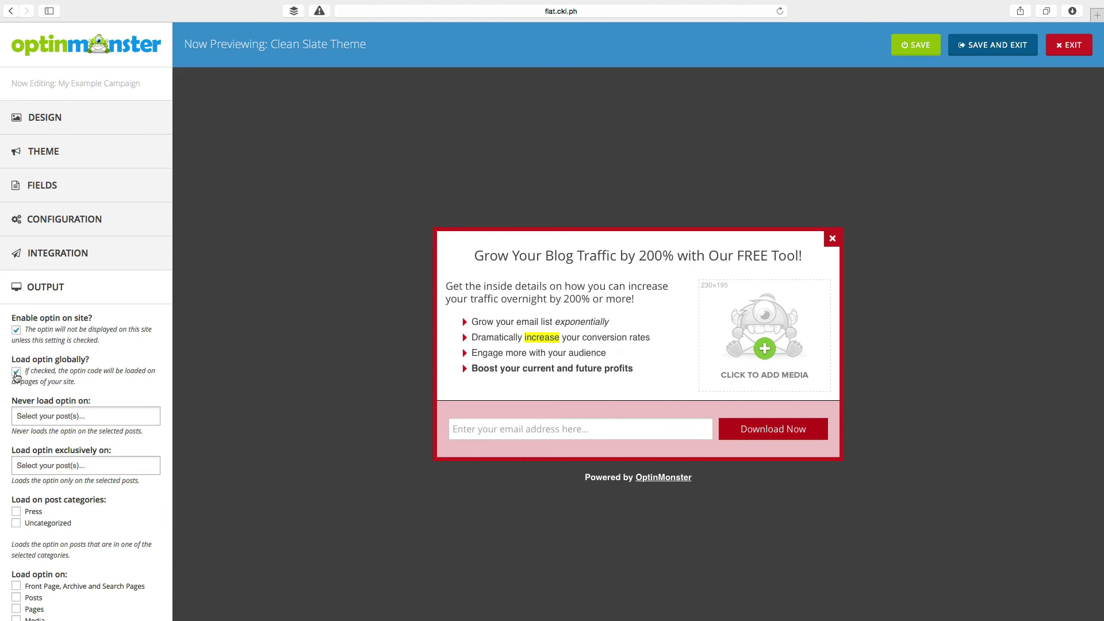
click(91, 285)
Step: Set the display effect to Bounce In (Down), then save and exit the campaign
click(92, 324)
click(88, 366)
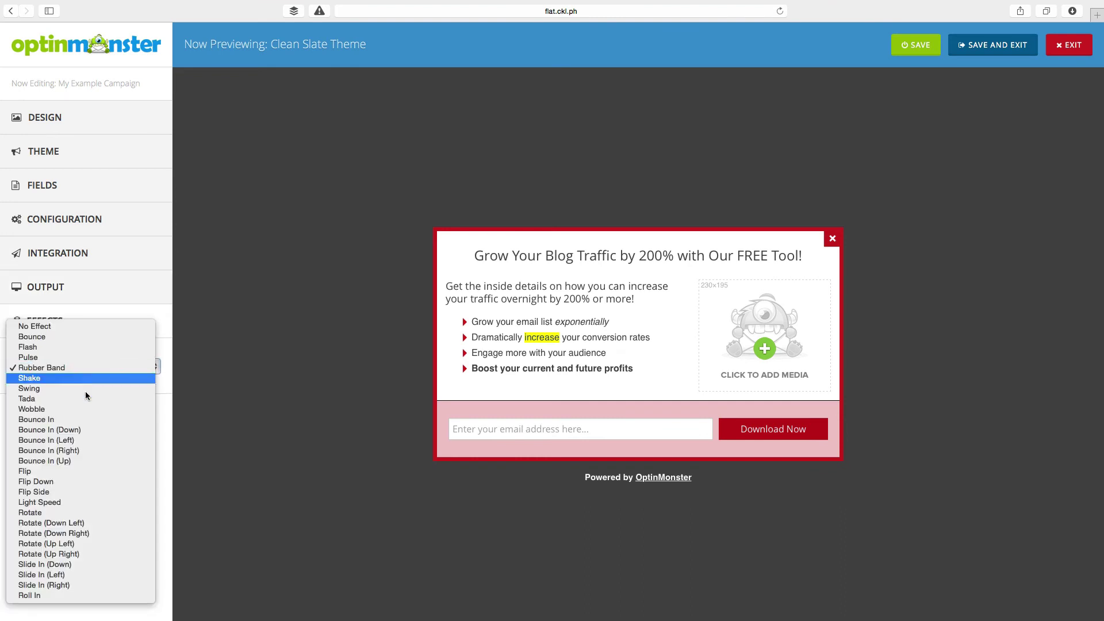
click(69, 431)
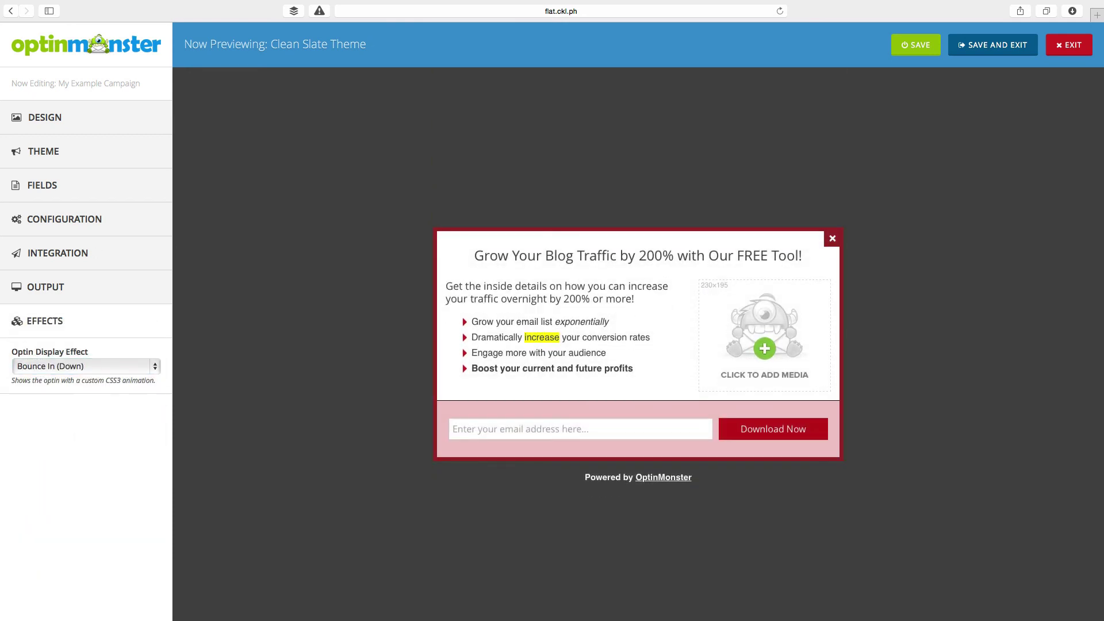
click(1013, 43)
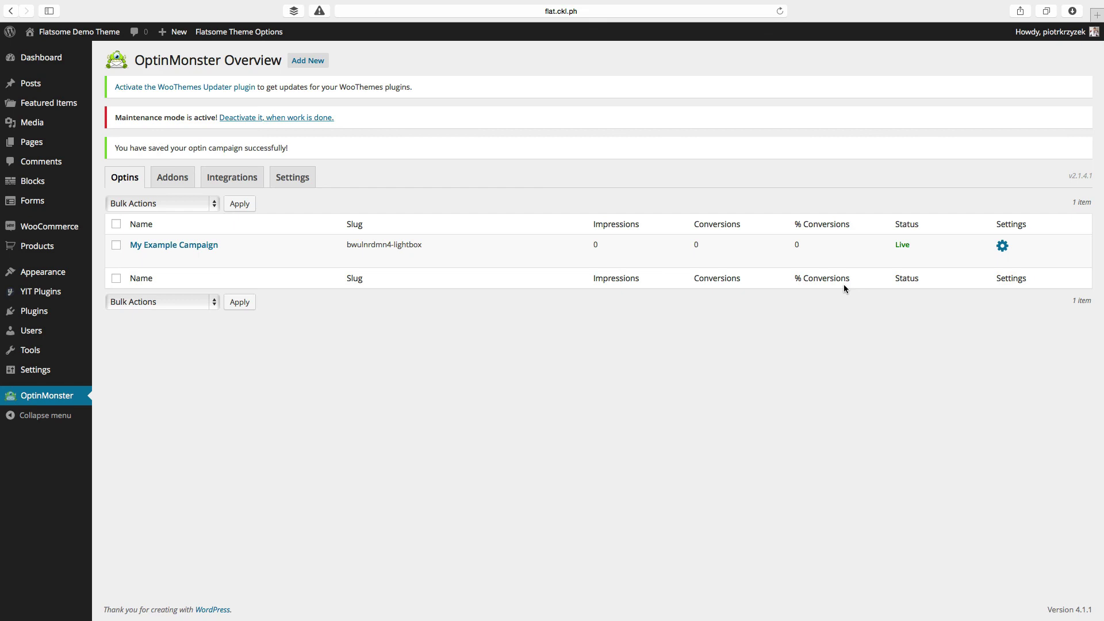
click(172, 177)
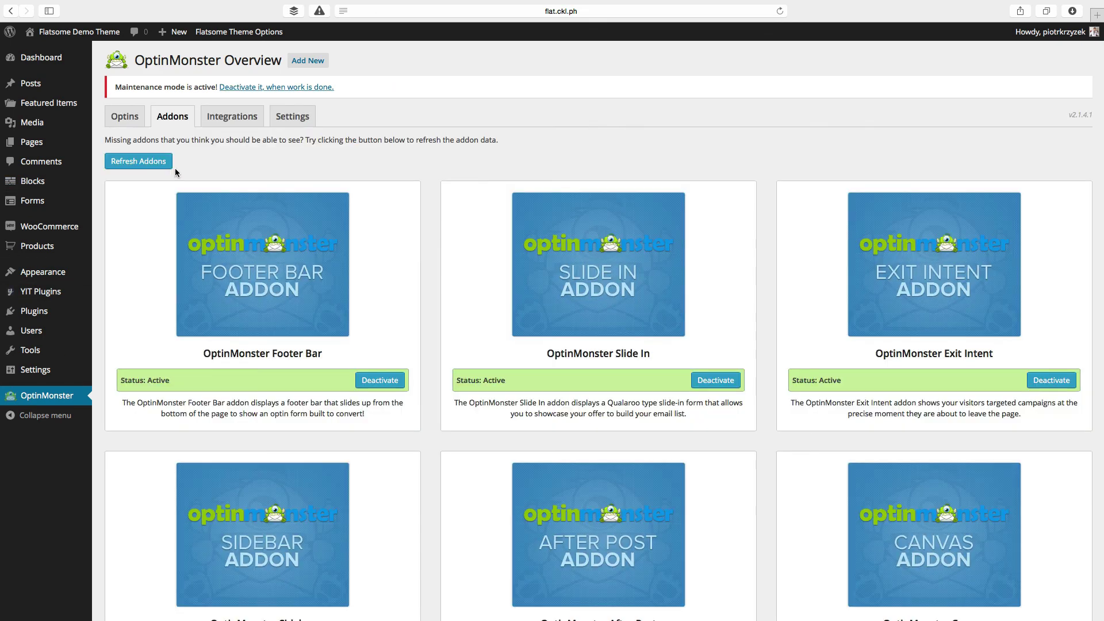
scroll(362, 278, down, 3)
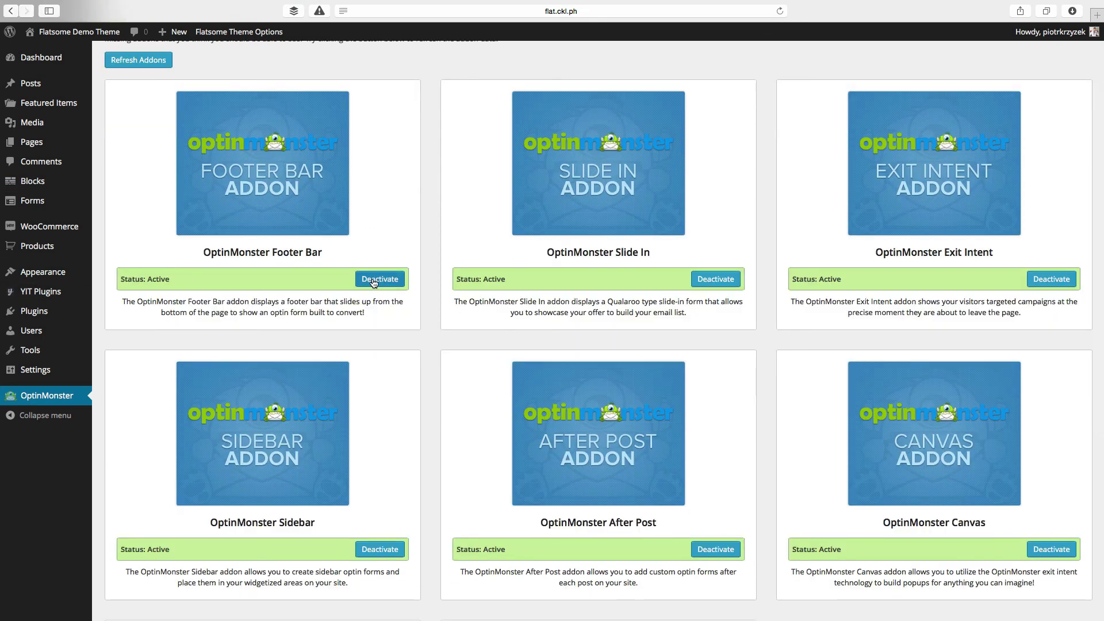
scroll(373, 282, up, 3)
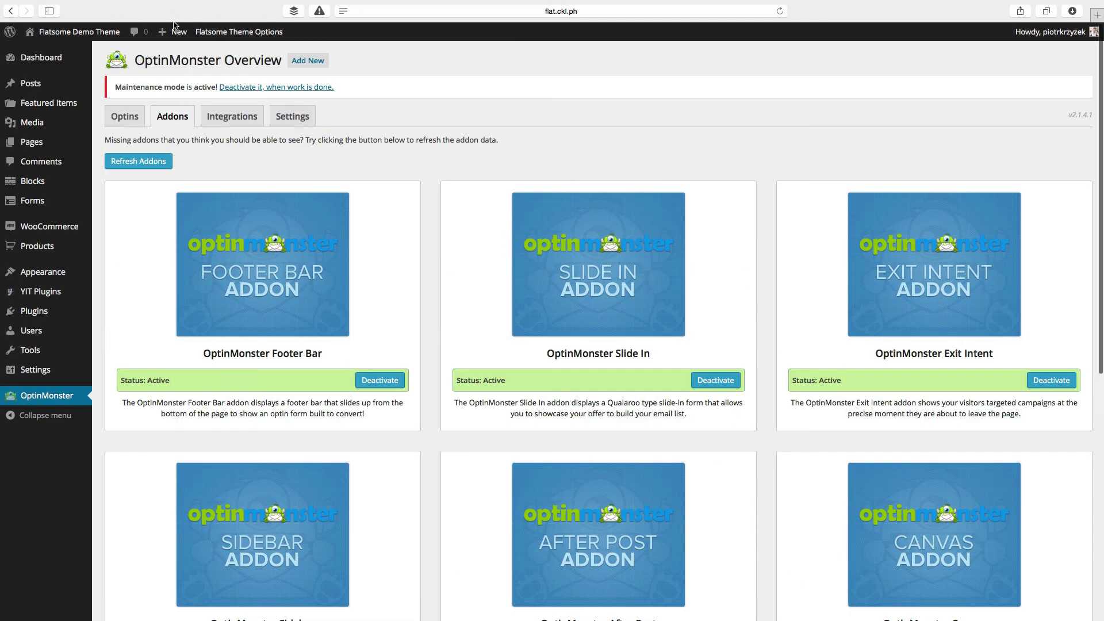
click(228, 117)
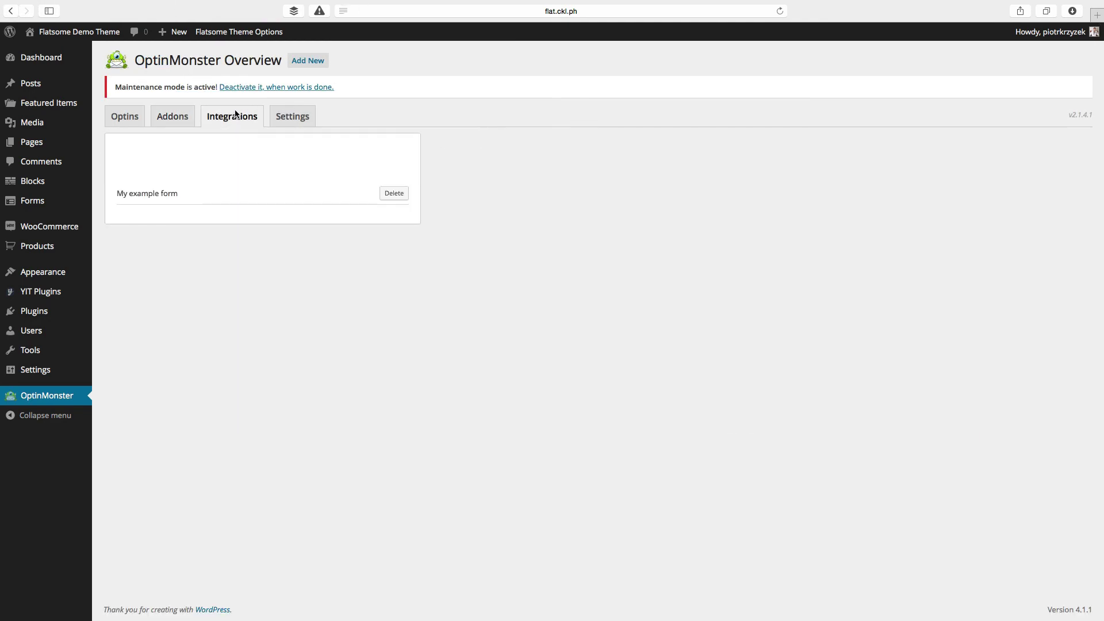
click(313, 121)
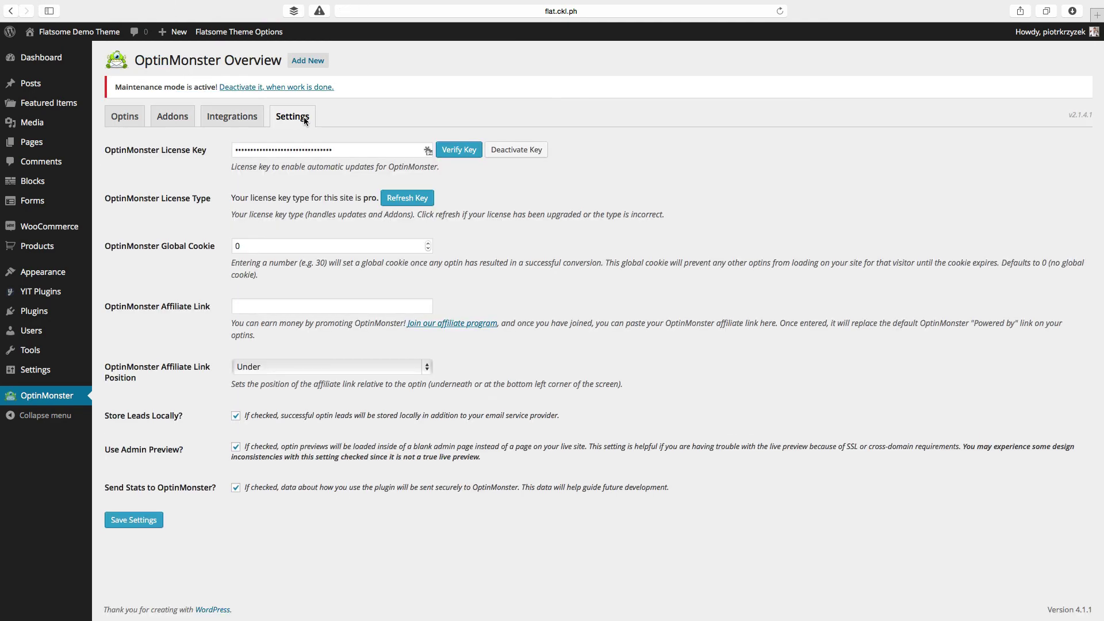
click(122, 117)
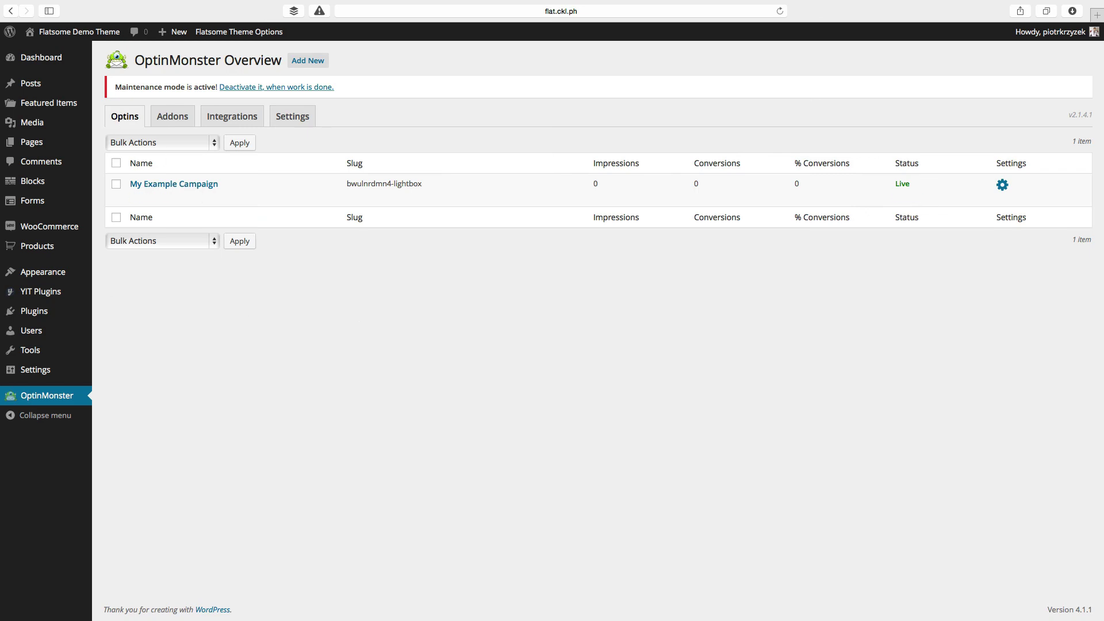